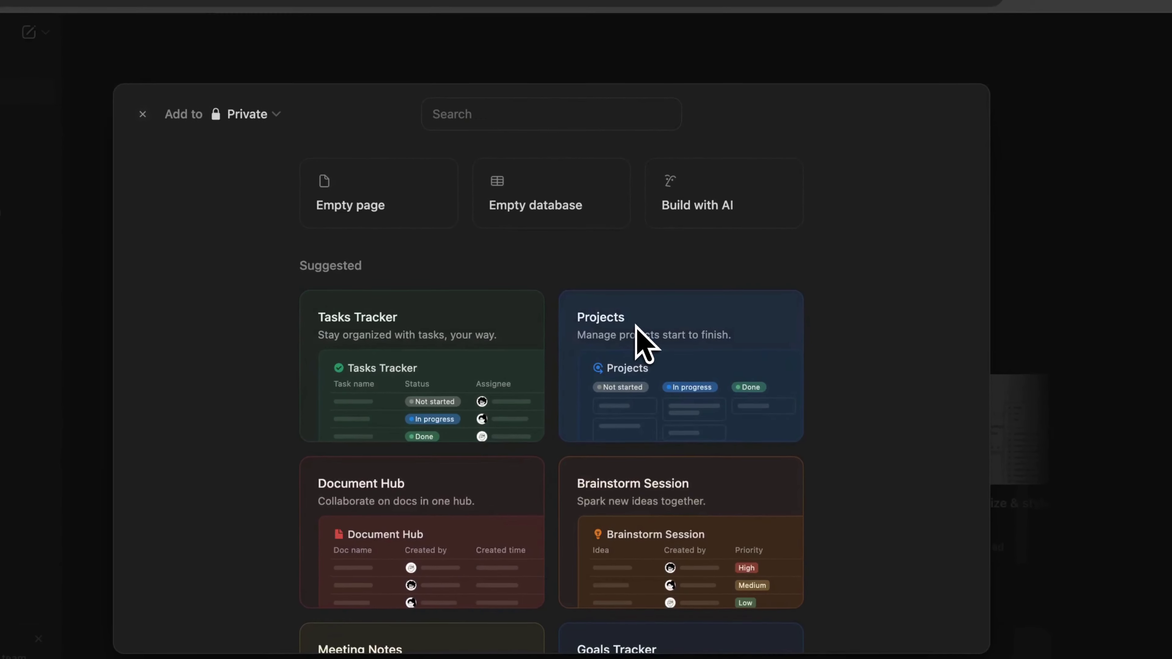
- Choose the Projects template and customize its features by turning off Attach file and Team and turning on Budget
click(634, 327)
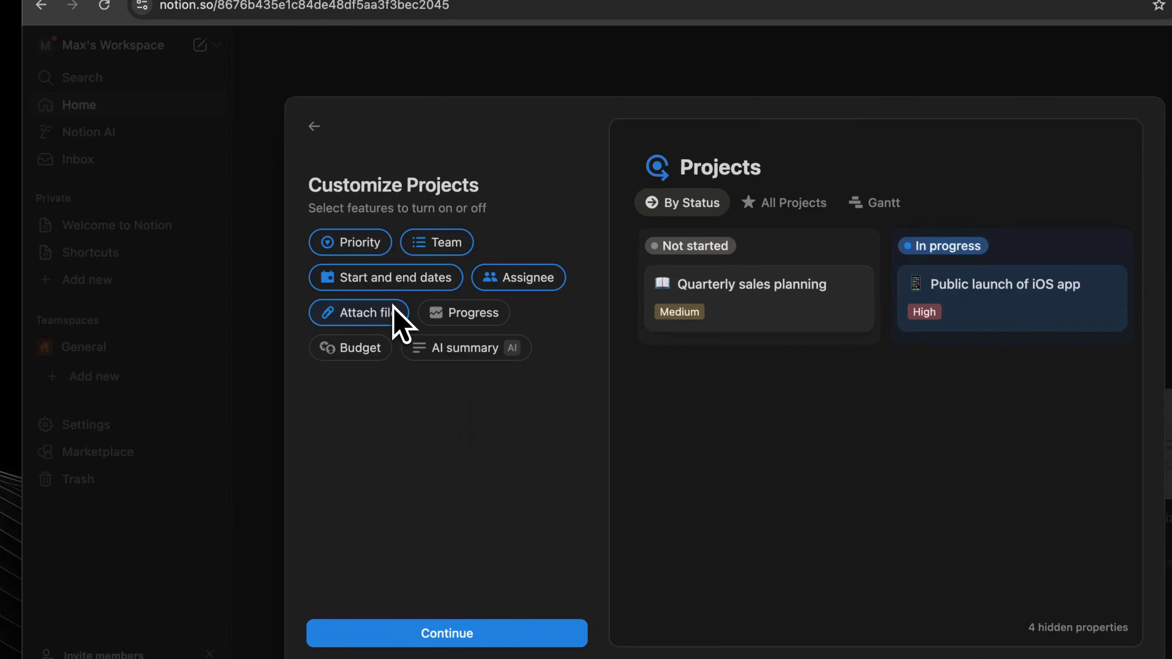
click(393, 307)
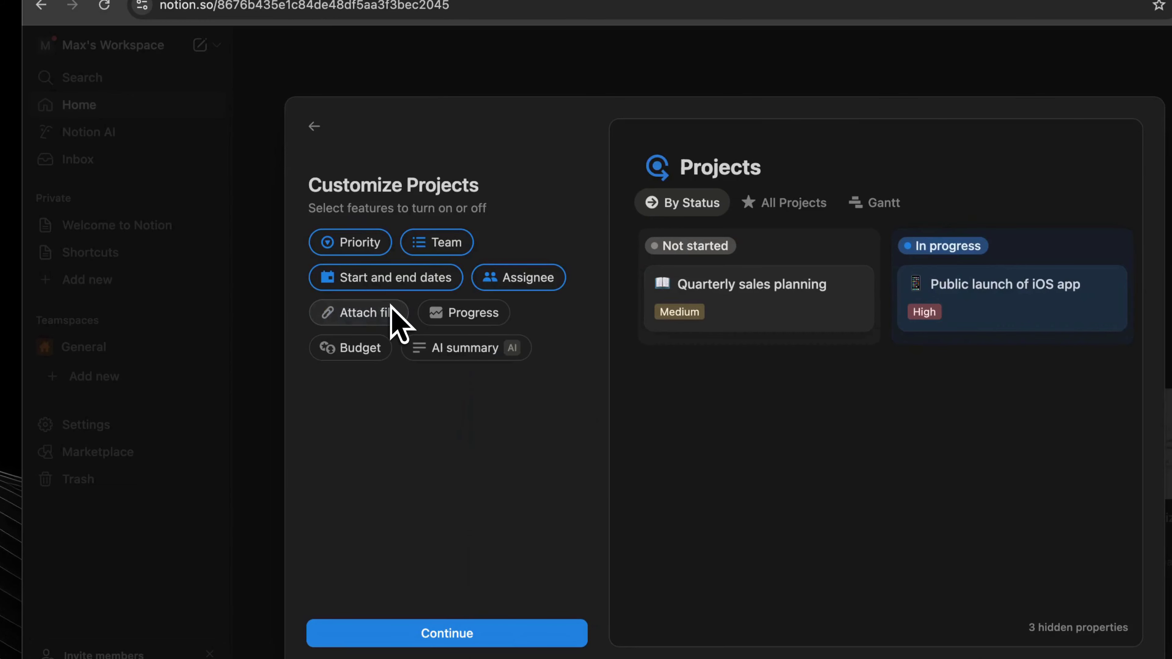
click(437, 254)
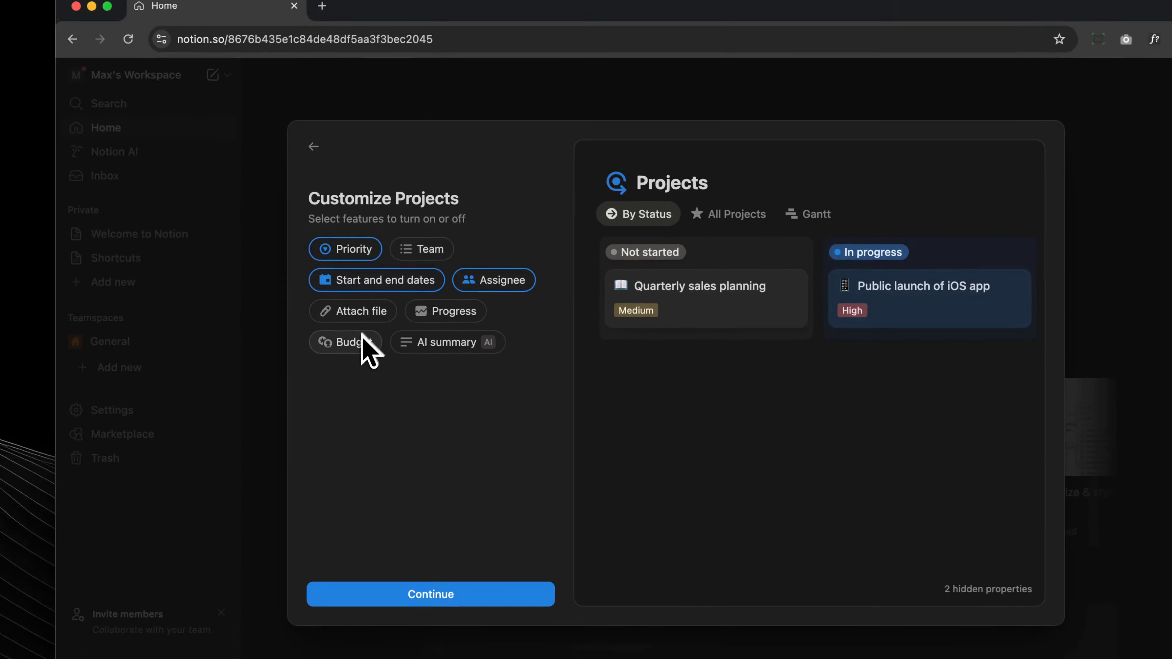
click(351, 347)
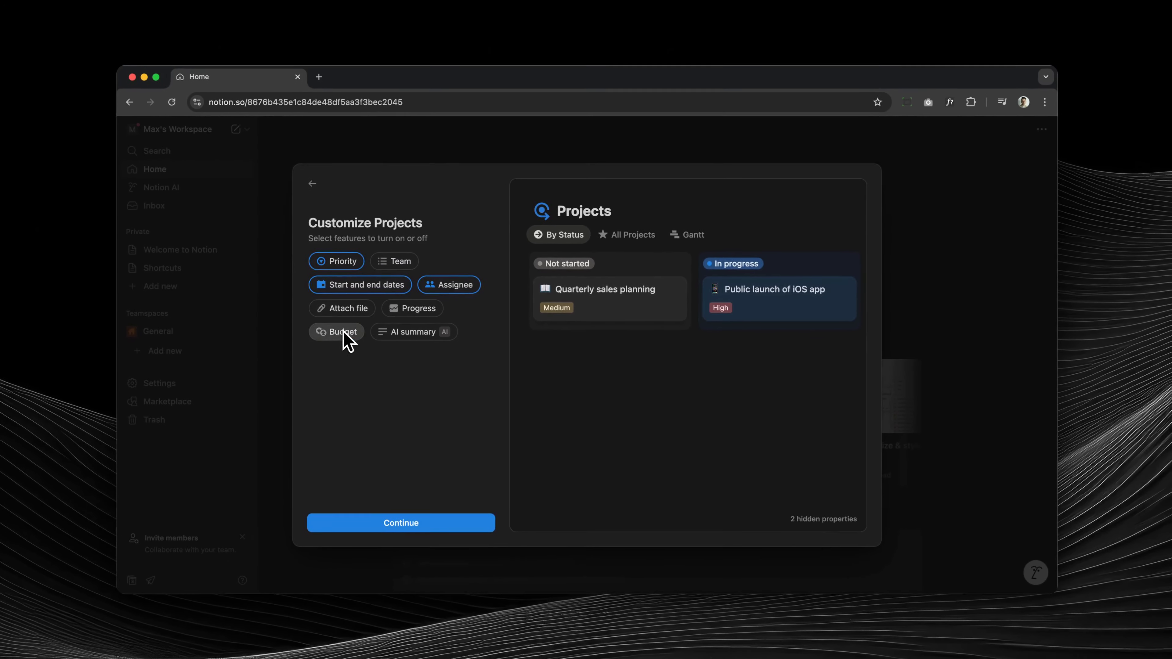
click(379, 531)
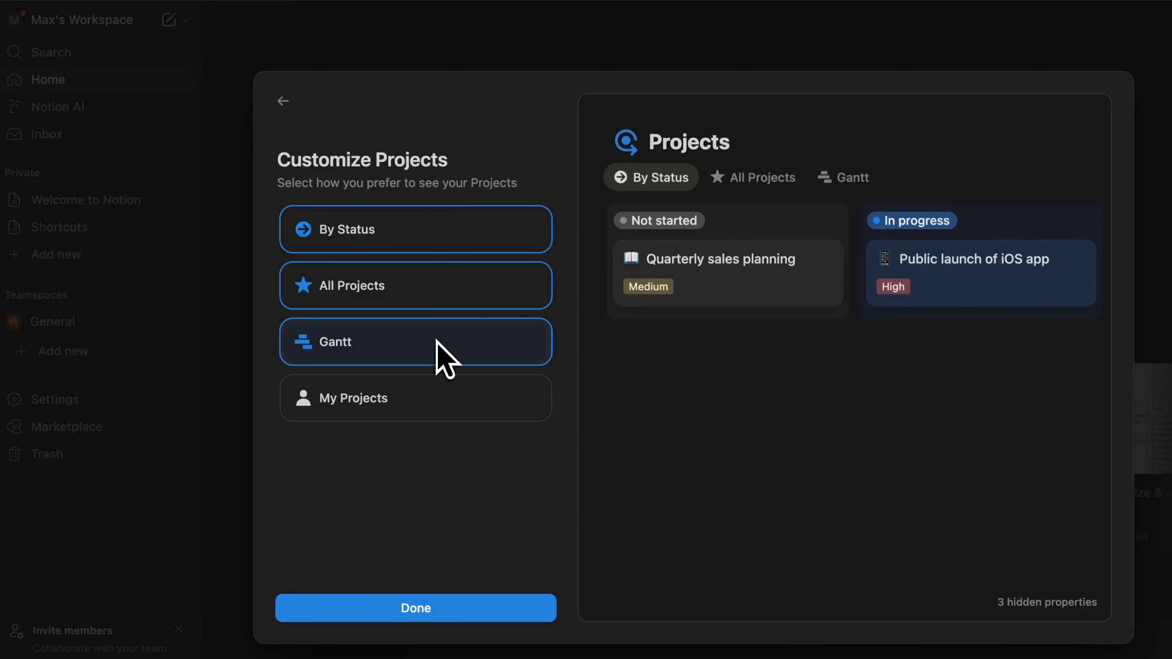
- Remove the Gantt and All Projects views, keep By Status, and finish creating the Projects page
click(436, 341)
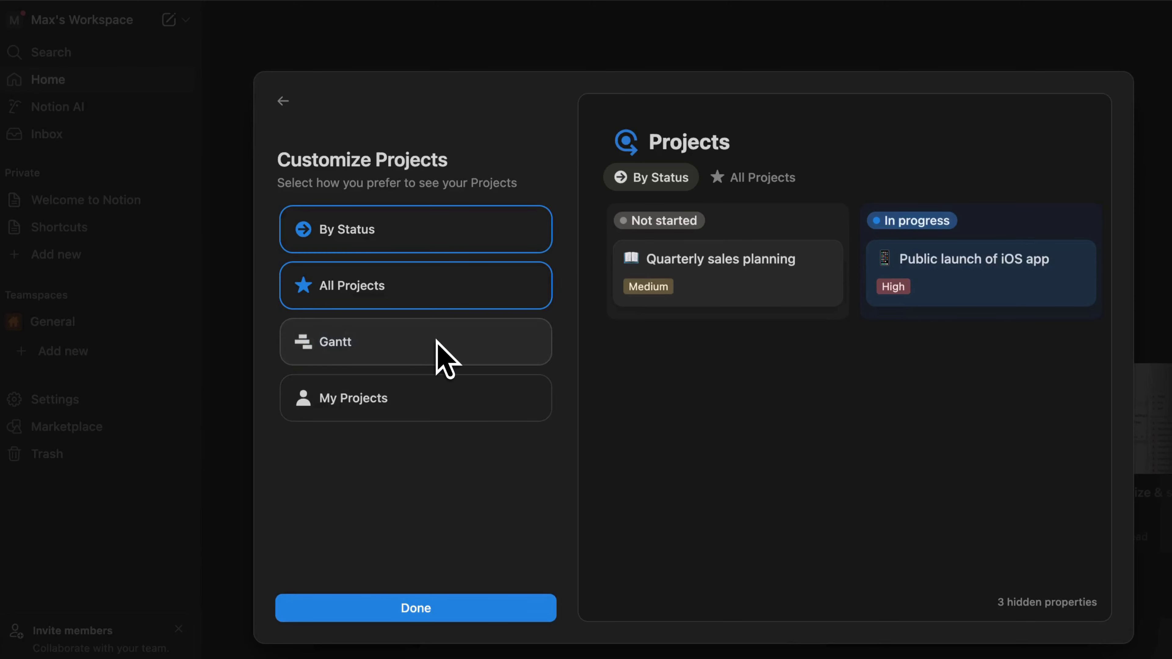
click(454, 288)
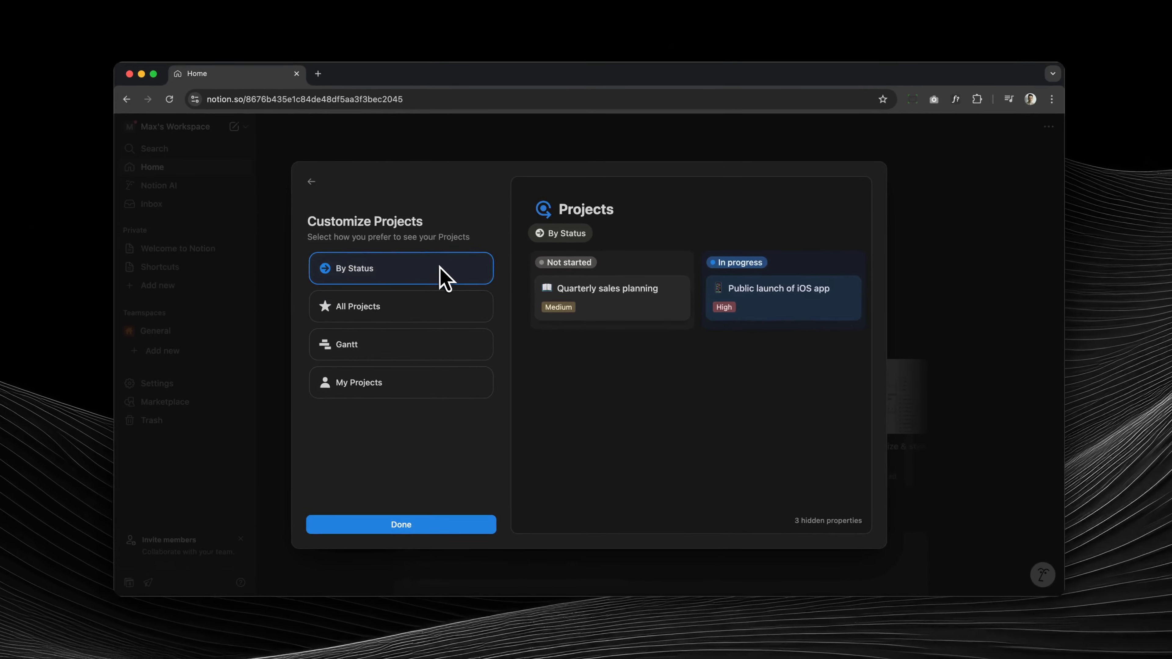
click(396, 523)
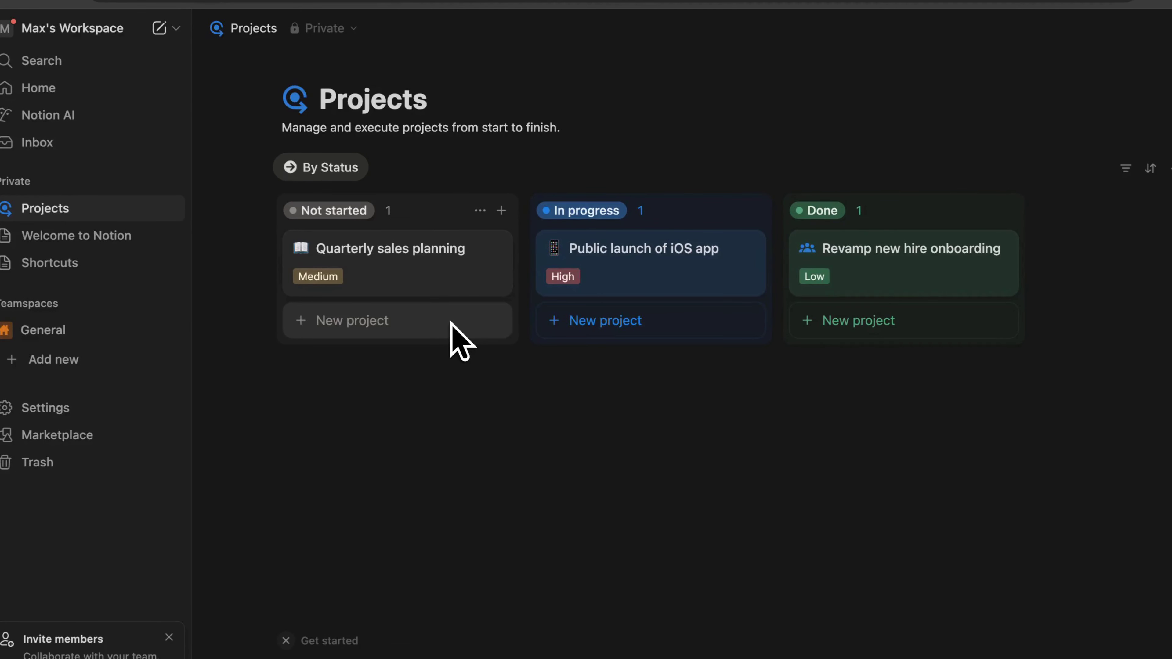
- Add a project named "Sample Not Started Project" to the Not started column
click(451, 322)
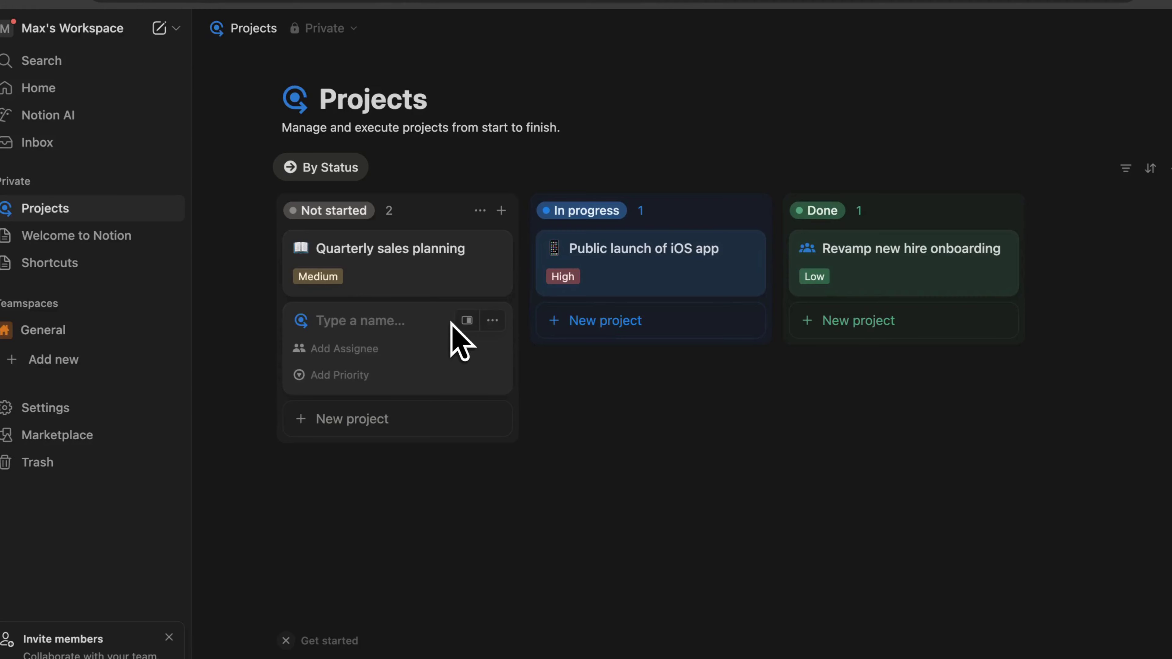
text(Sample Not Star)
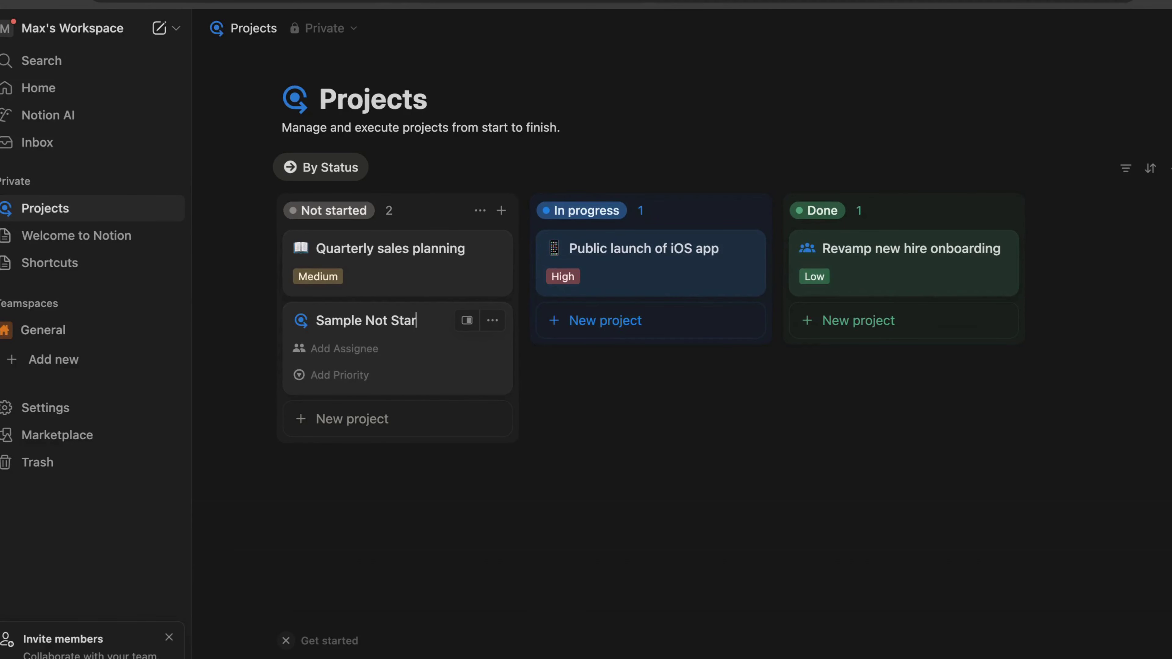
text(ted Project)
key(Return)
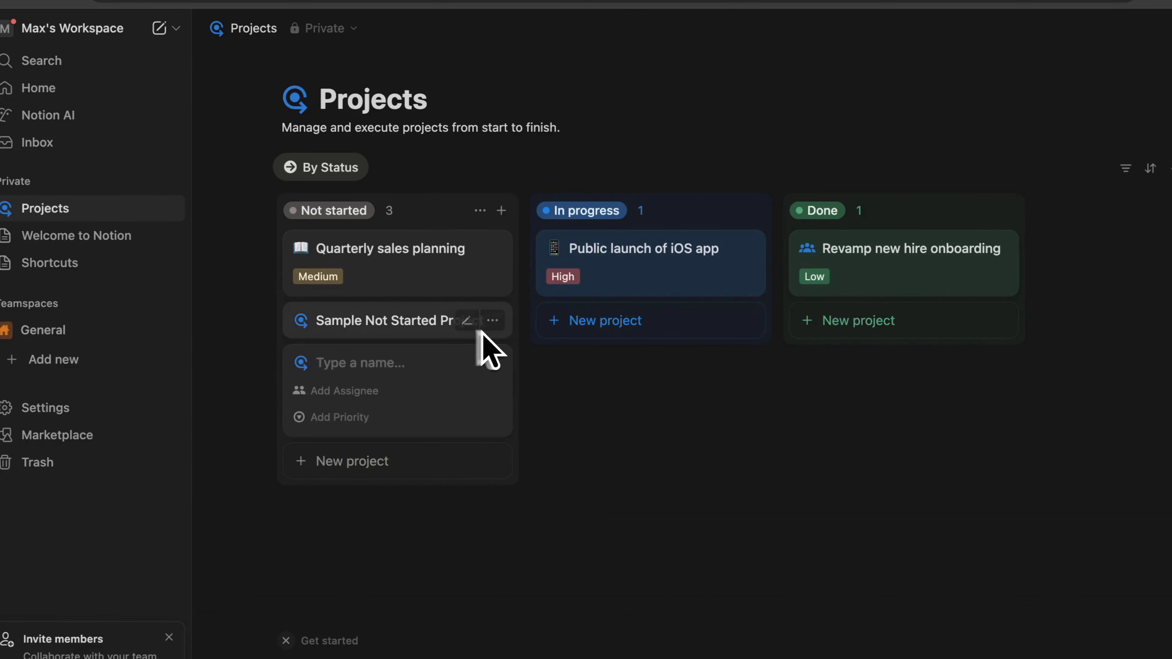
- Add a project named "Sample In Progress project" to the In progress column
click(620, 323)
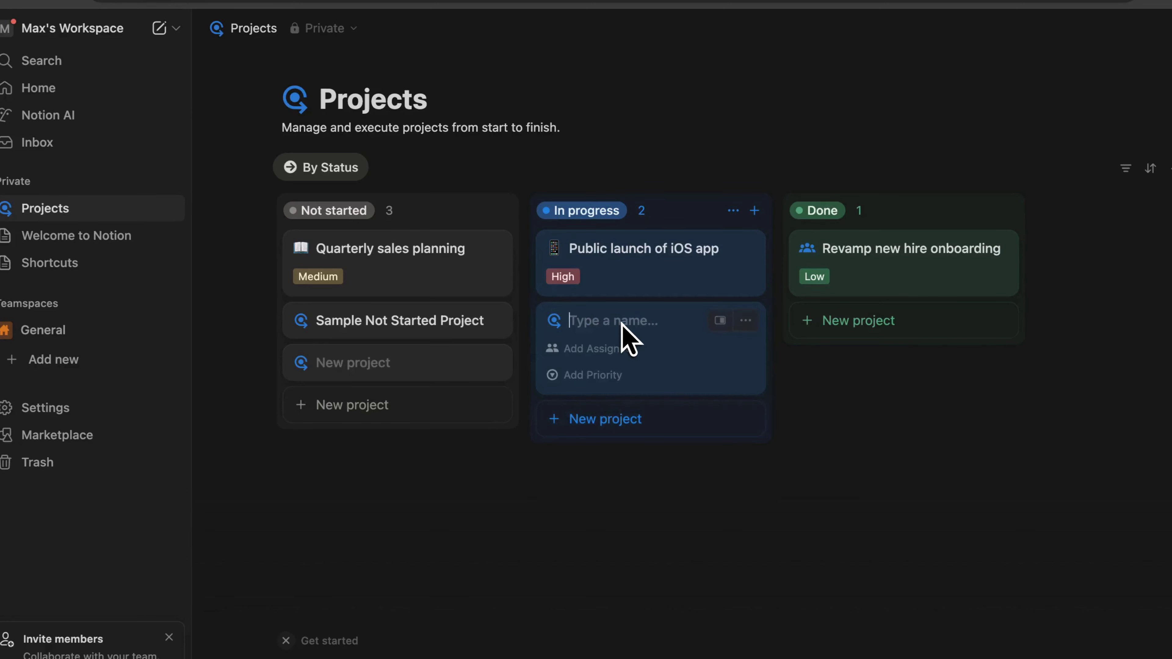
text(Sample In Progress pr)
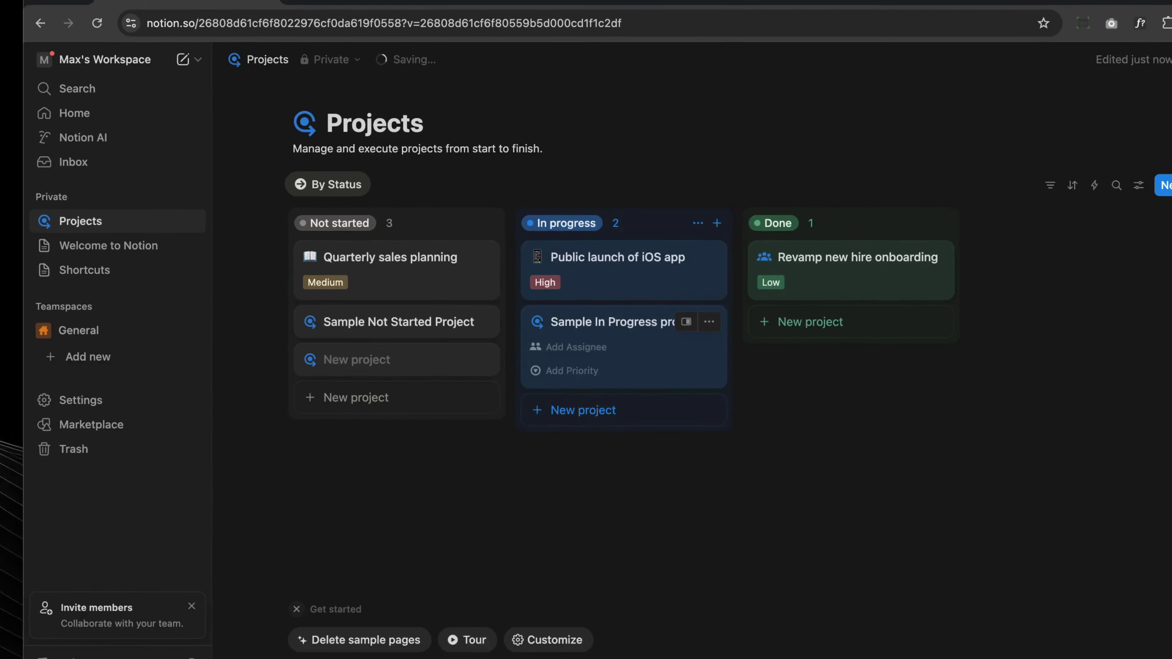
key(Return)
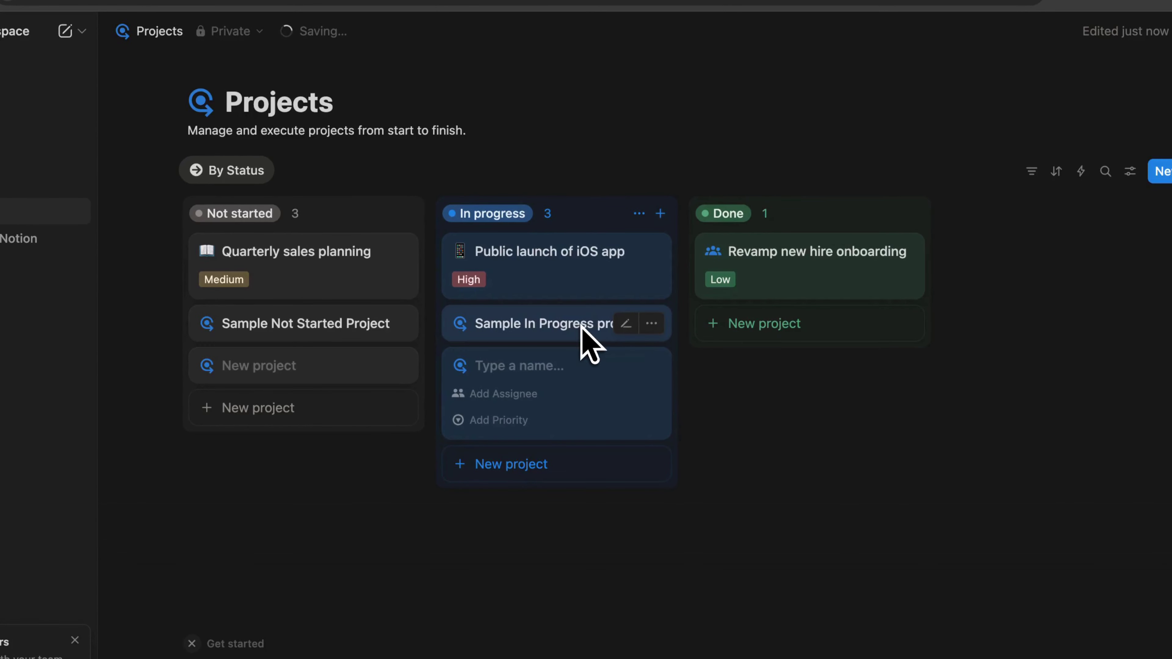
- Open Sample In Progress project and replace its "About project" heading with "This is a Heading"
click(583, 325)
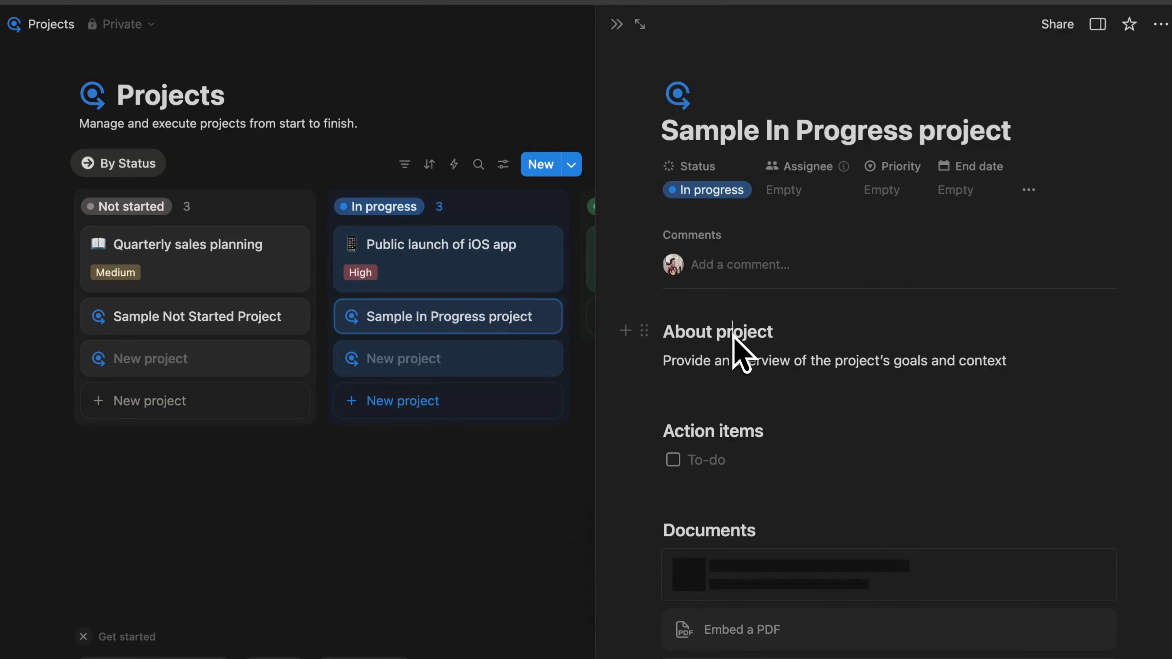
triple_click(733, 337)
text(This is a Heading)
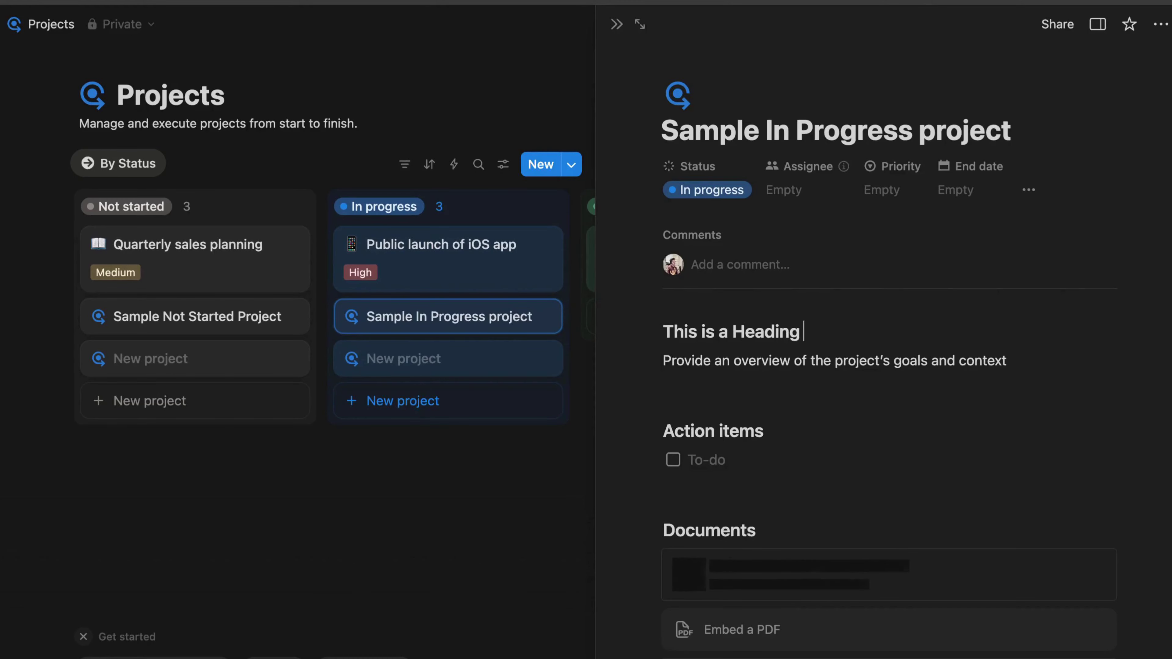
key(BackSpace)
- Change the "This is a Heading" text to the Heading 1 style
key(super+a)
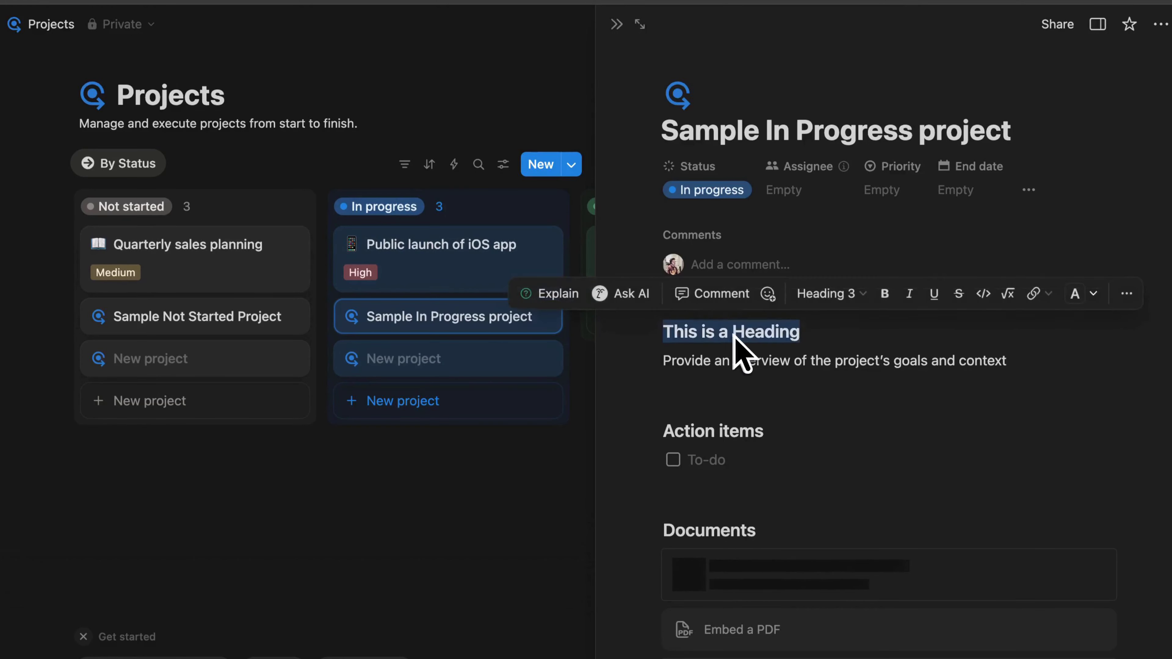
click(823, 296)
click(838, 280)
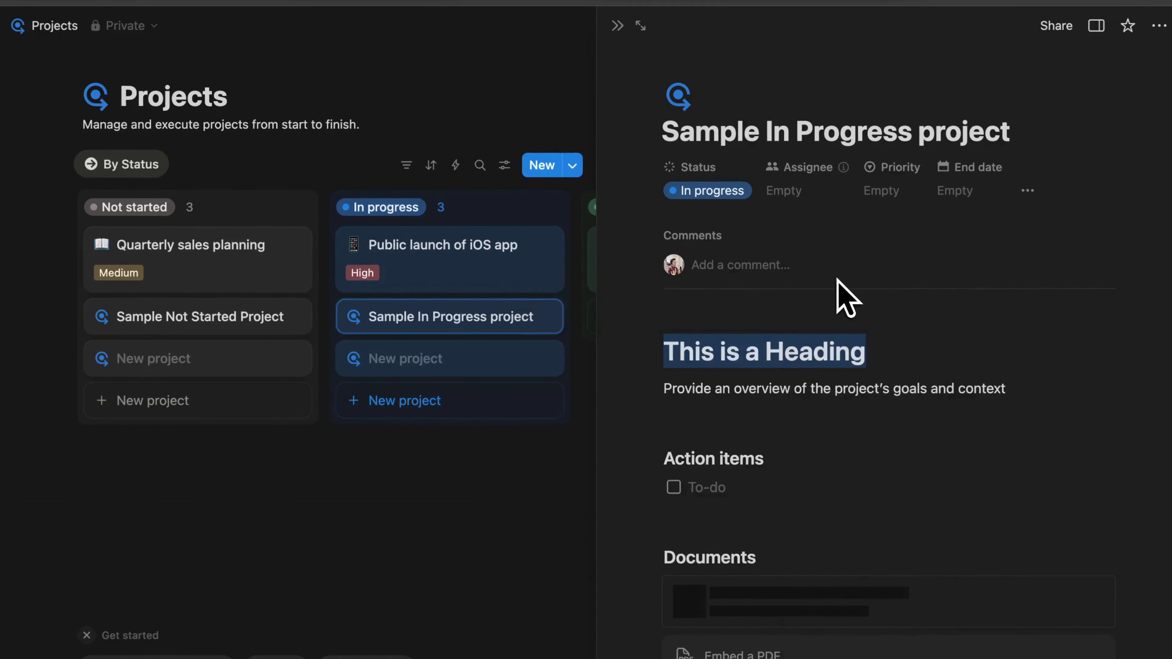
- Add the line "Add any content here:" below the project overview sentence
click(832, 394)
key(super+Right)
key(Return)
text(A)
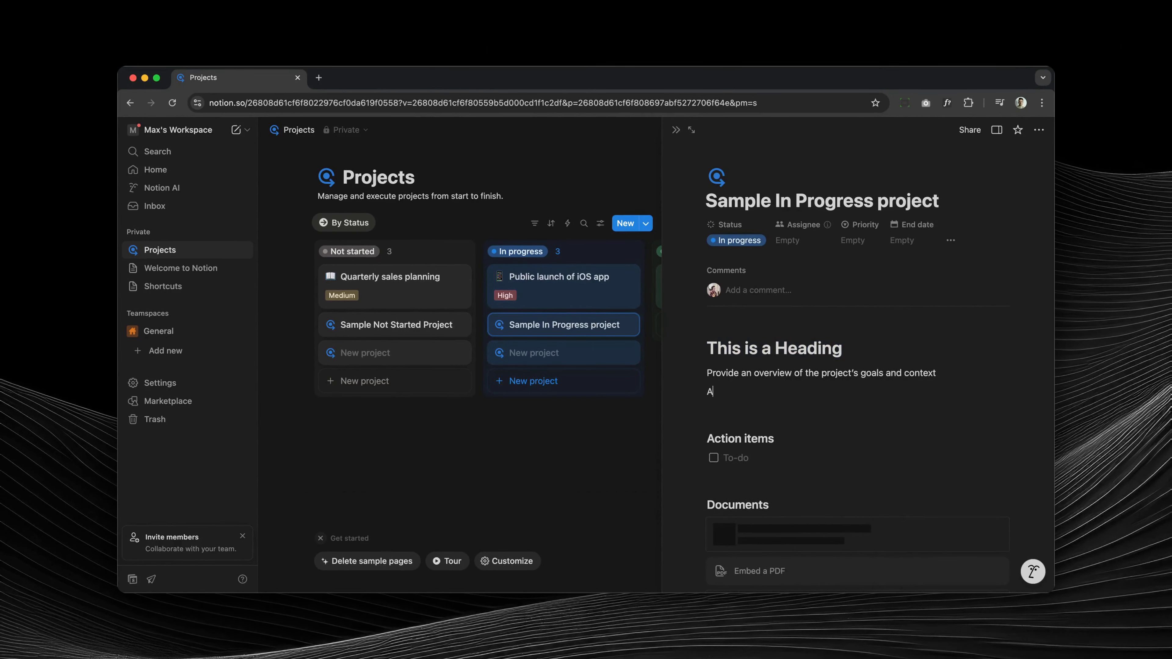
text(dd any content here:)
key(Return)
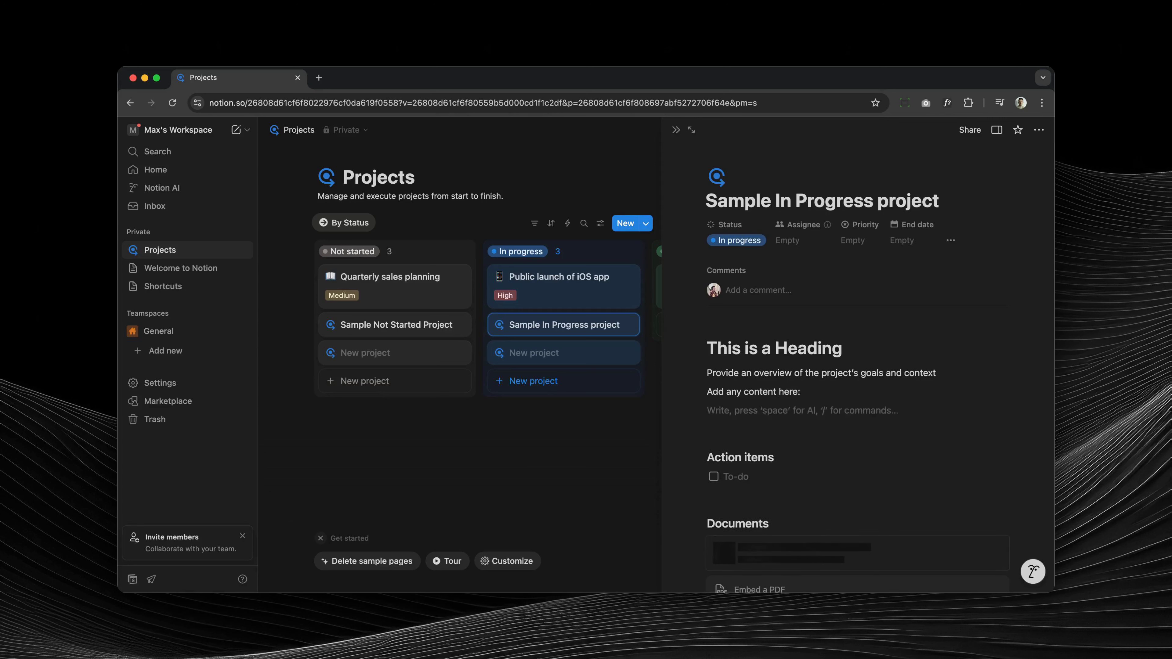
- Create a bulleted list of three entries reading "List Item" below "Add any content here:"
text(/bul)
key(Return)
text(List Item)
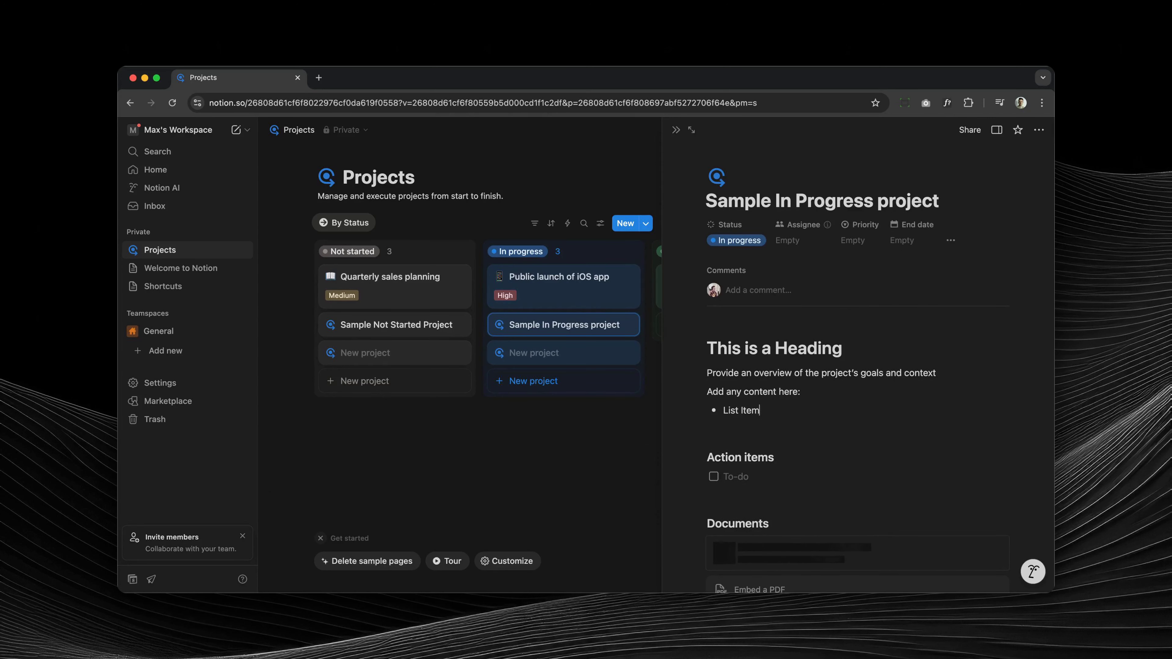
key(shift+super+Left)
key(super+c)
key(Right)
key(Return)
key(super+v)
key(Return)
key(super+v)
key(Return)
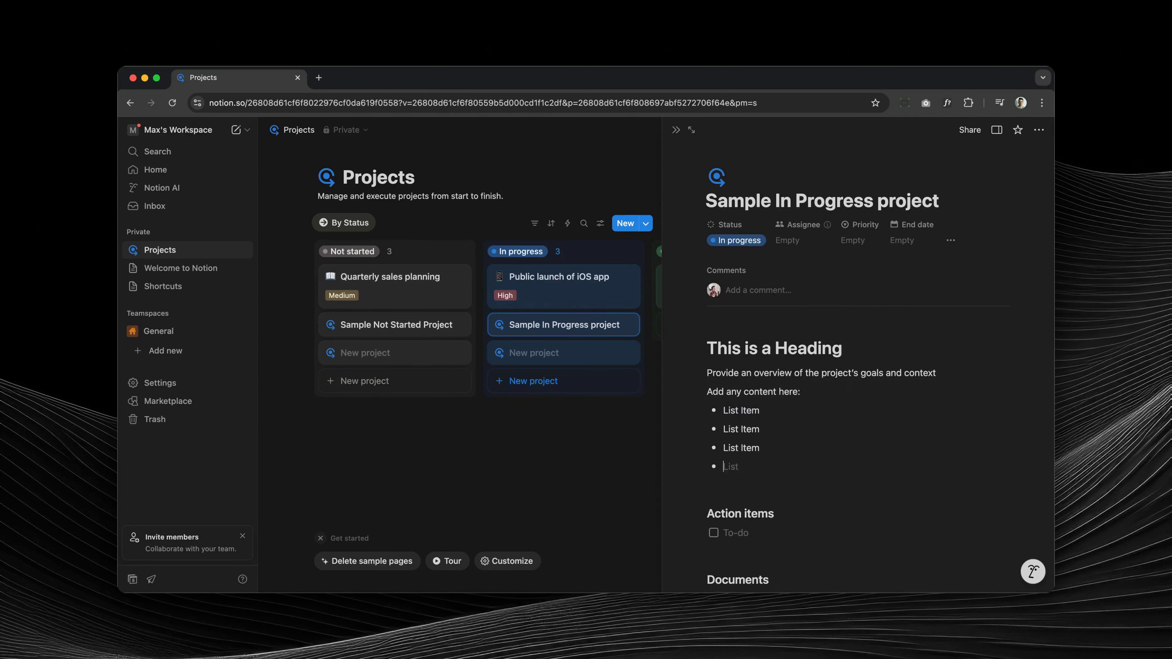
key(Return)
- Look through the block types that can be inserted below the bulleted list, from basic blocks to inline elements
text(/)
scroll(855, 356, down, 2)
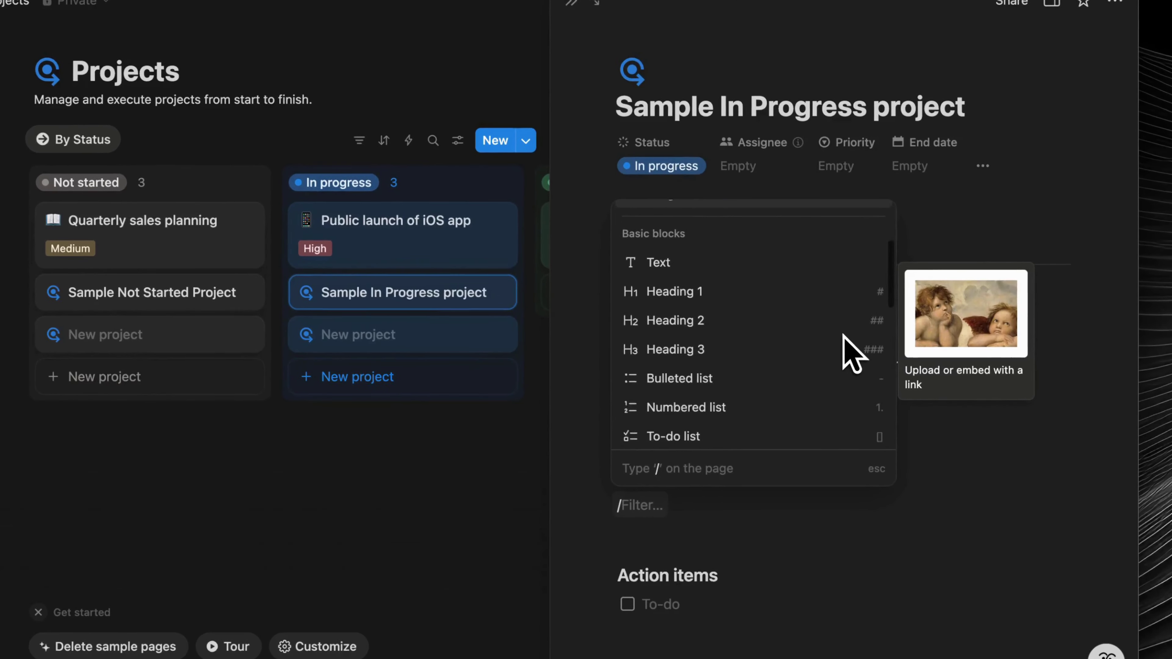
scroll(851, 353, down, 6)
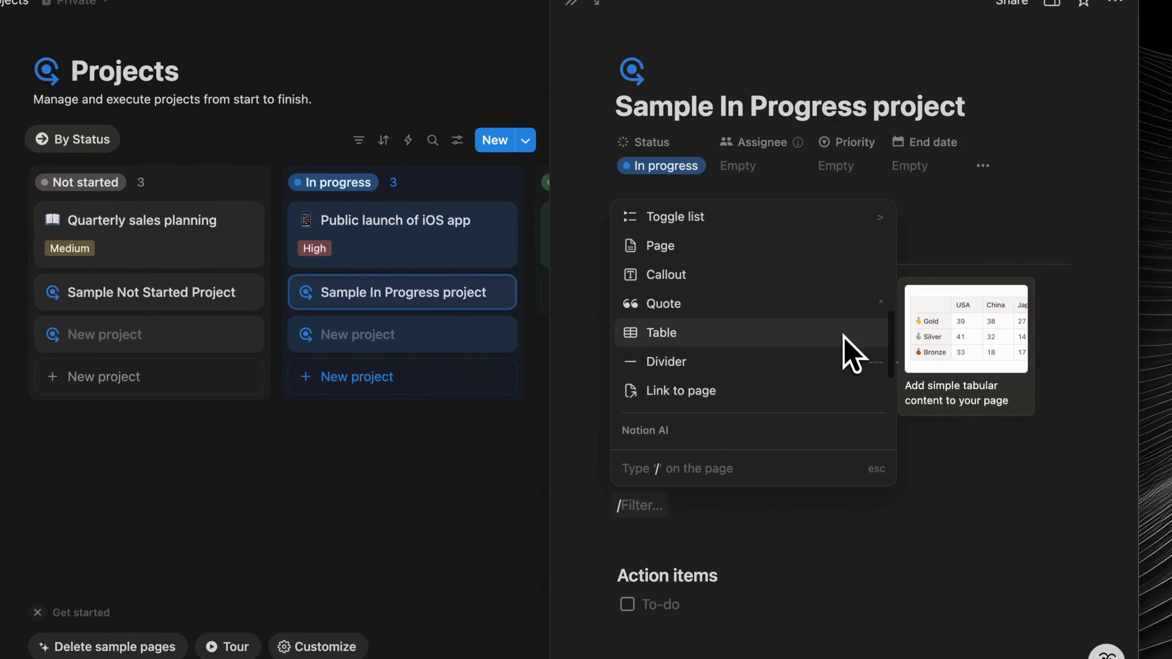
scroll(851, 354, down, 8)
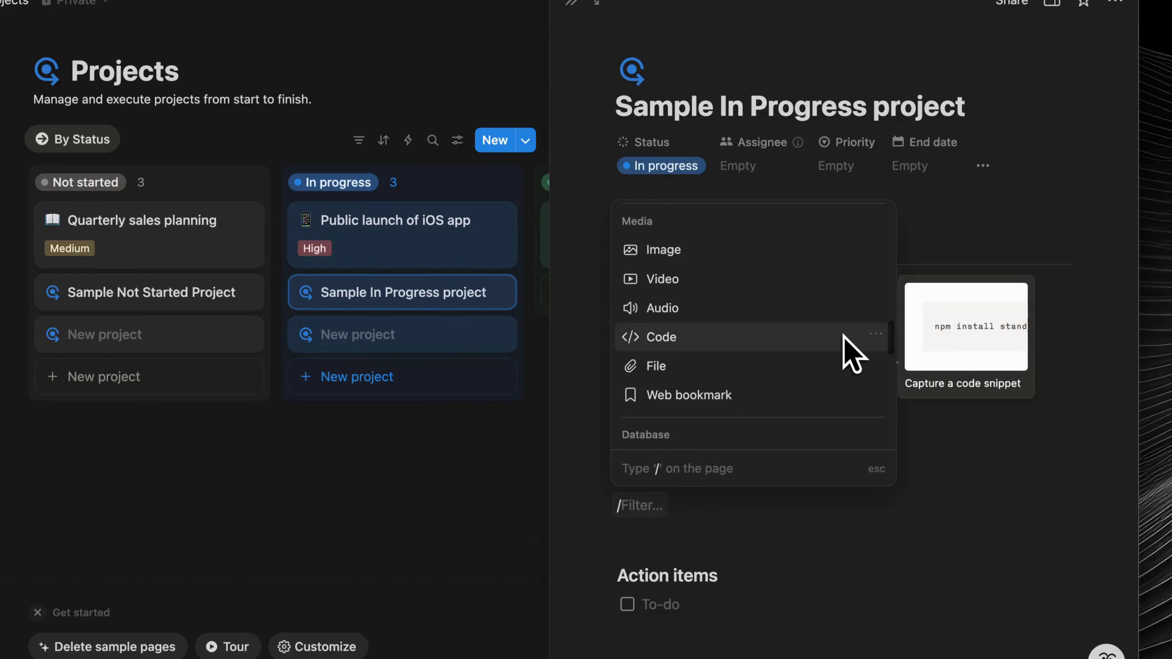
scroll(851, 356, down, 8)
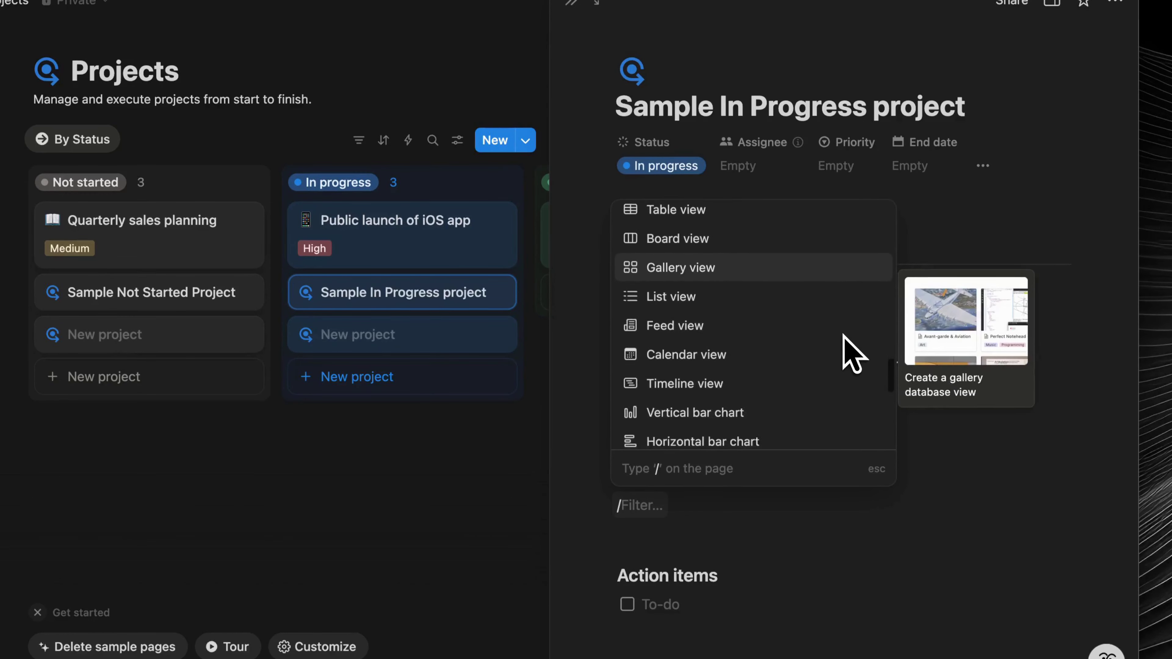
scroll(844, 337, down, 8)
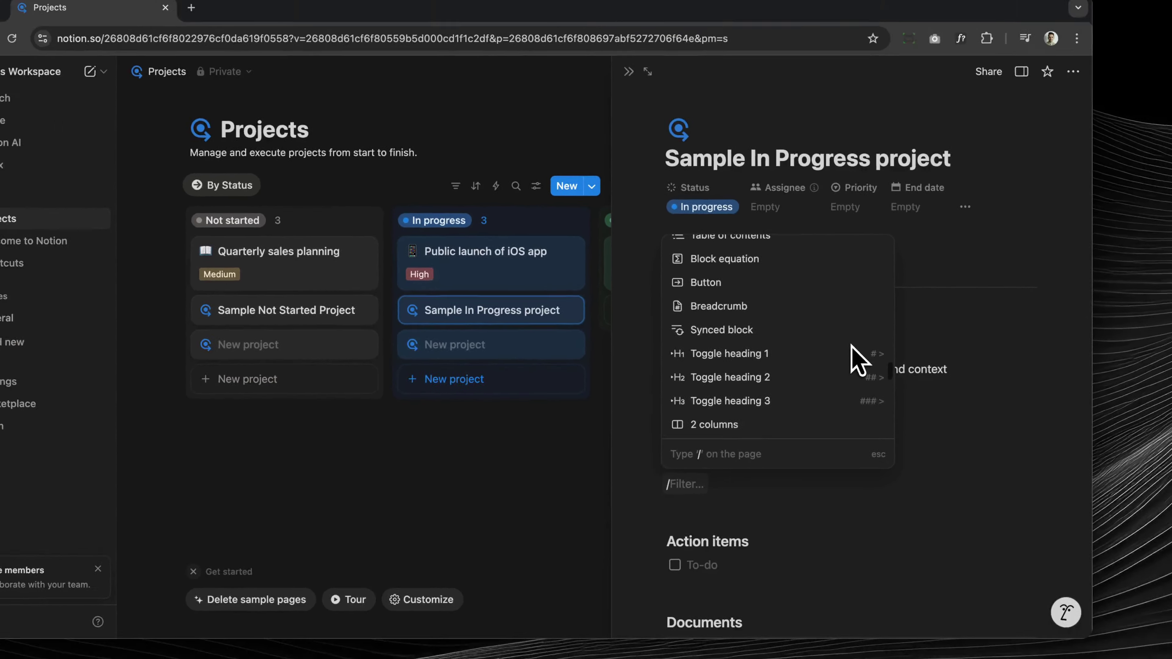
scroll(851, 346, down, 8)
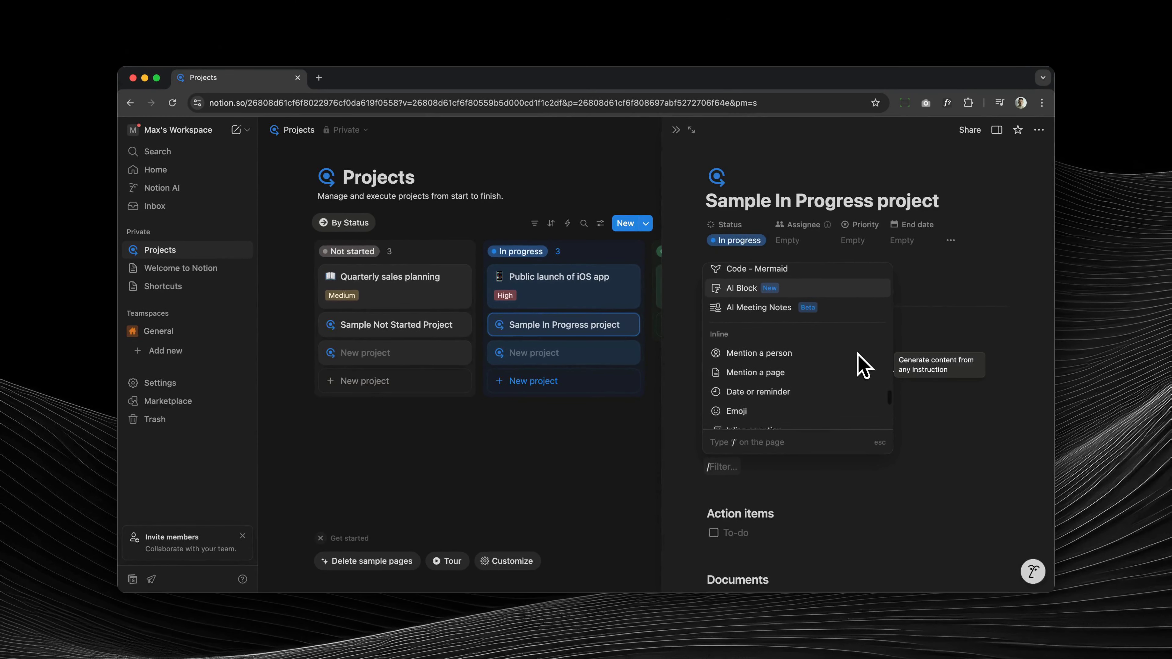
scroll(859, 357, down, 3)
scroll(859, 357, up, 10)
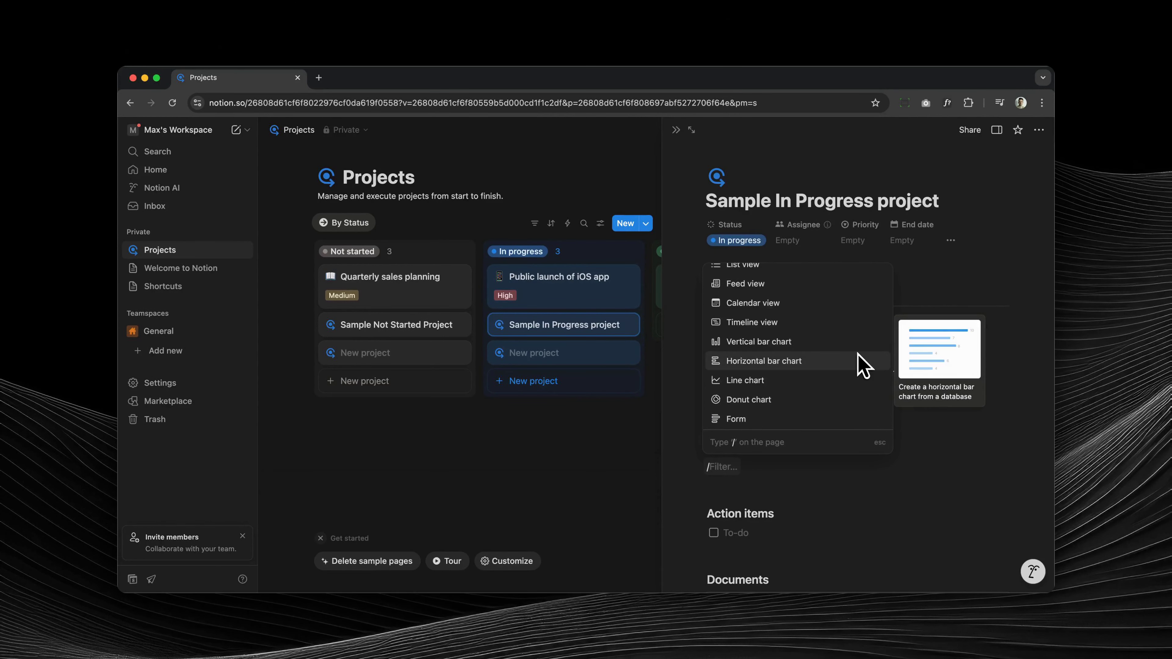
scroll(858, 355, up, 5)
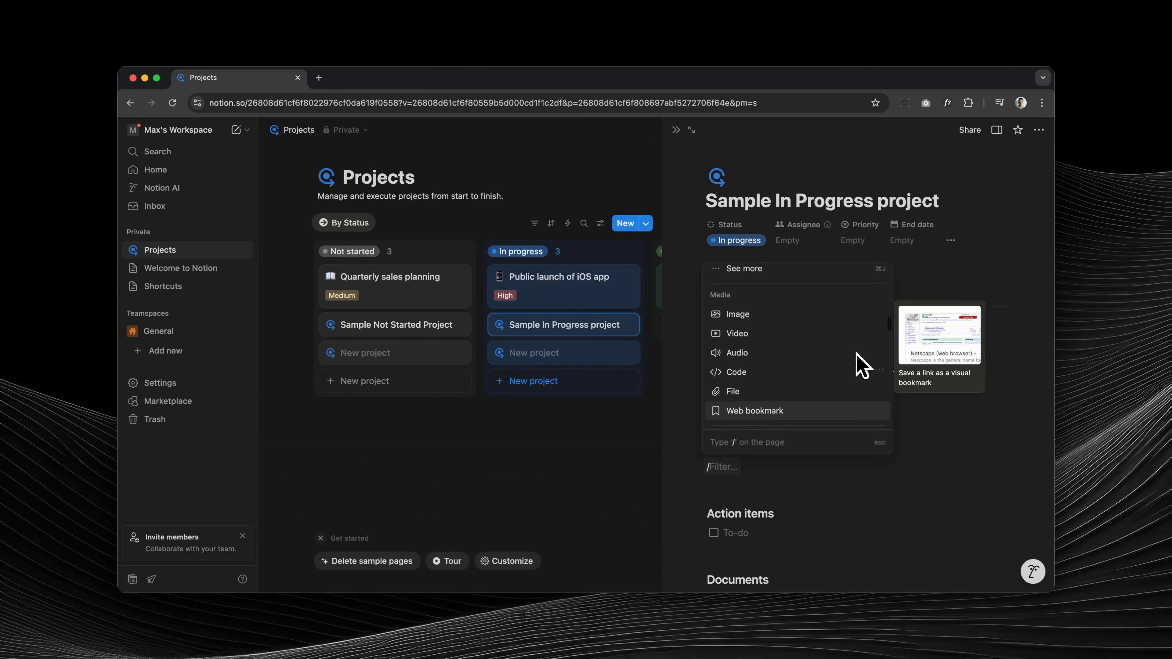
scroll(857, 354, up, 1)
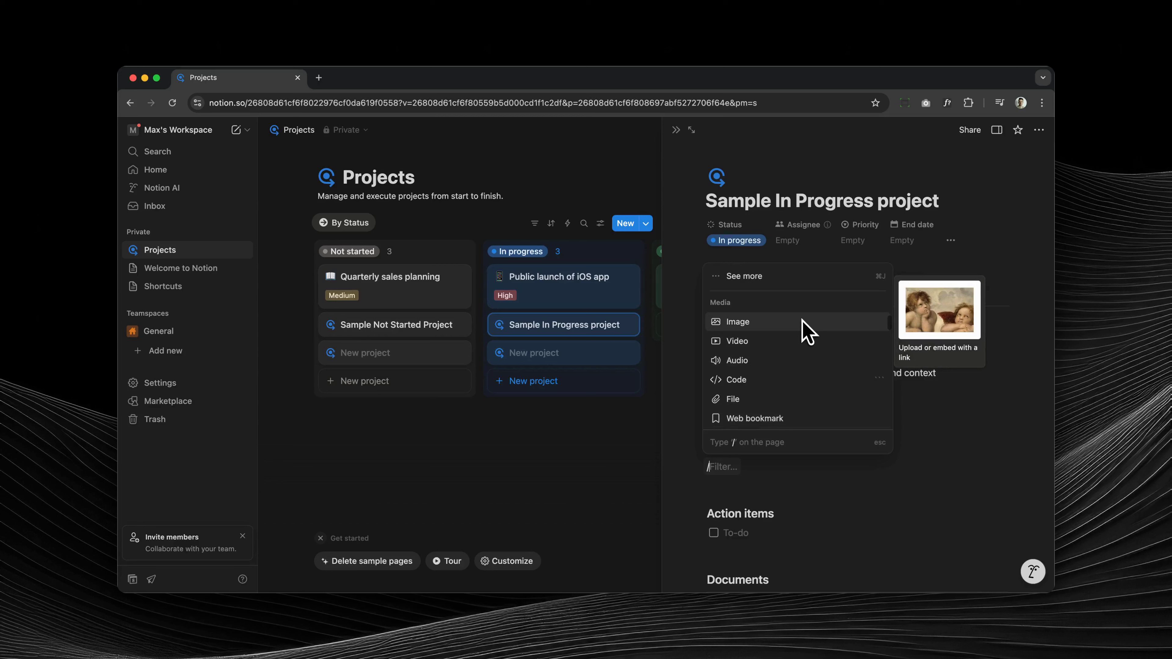
- Insert an image block below the bulleted list and upload campaign.png from the Assets folder
click(803, 324)
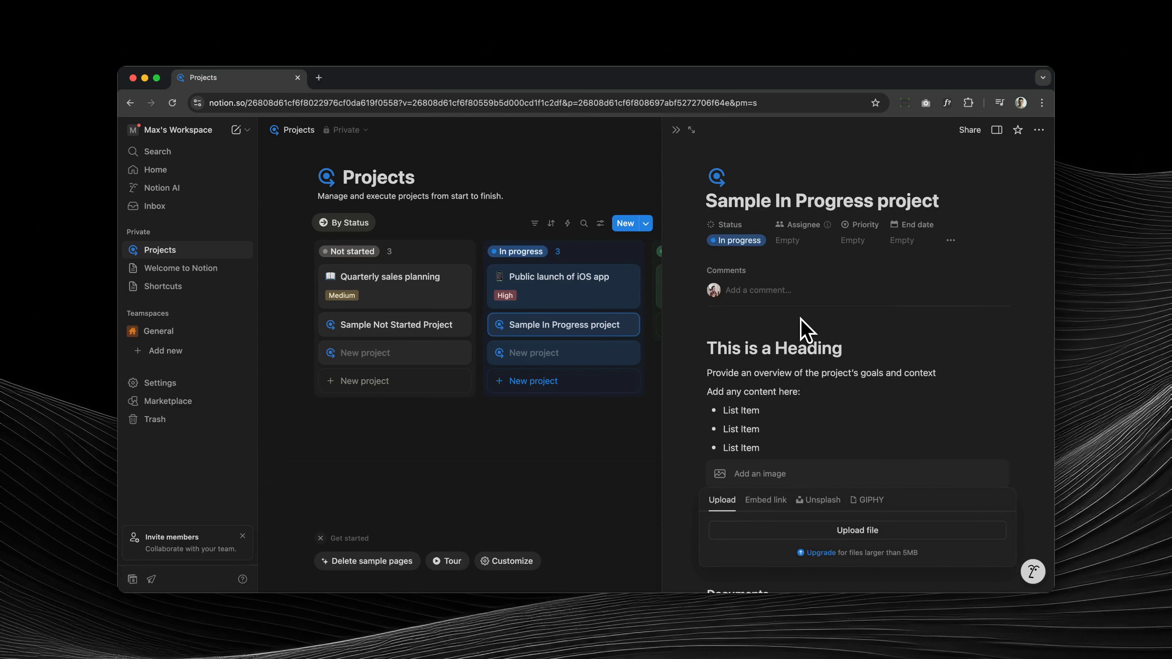
click(859, 530)
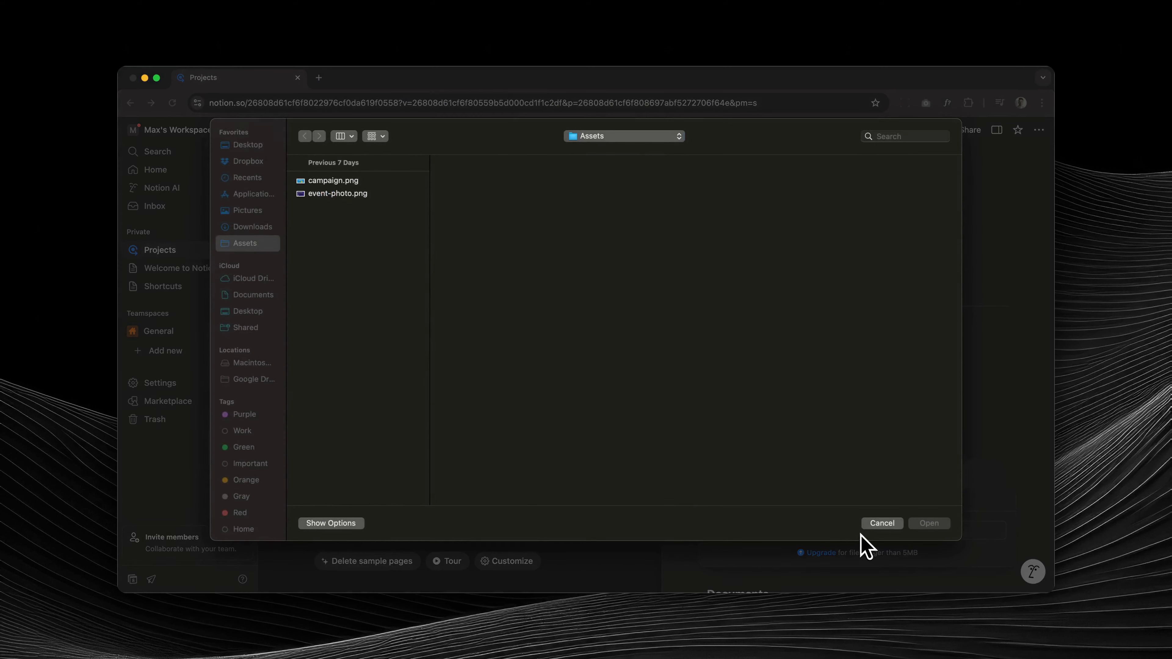
click(323, 180)
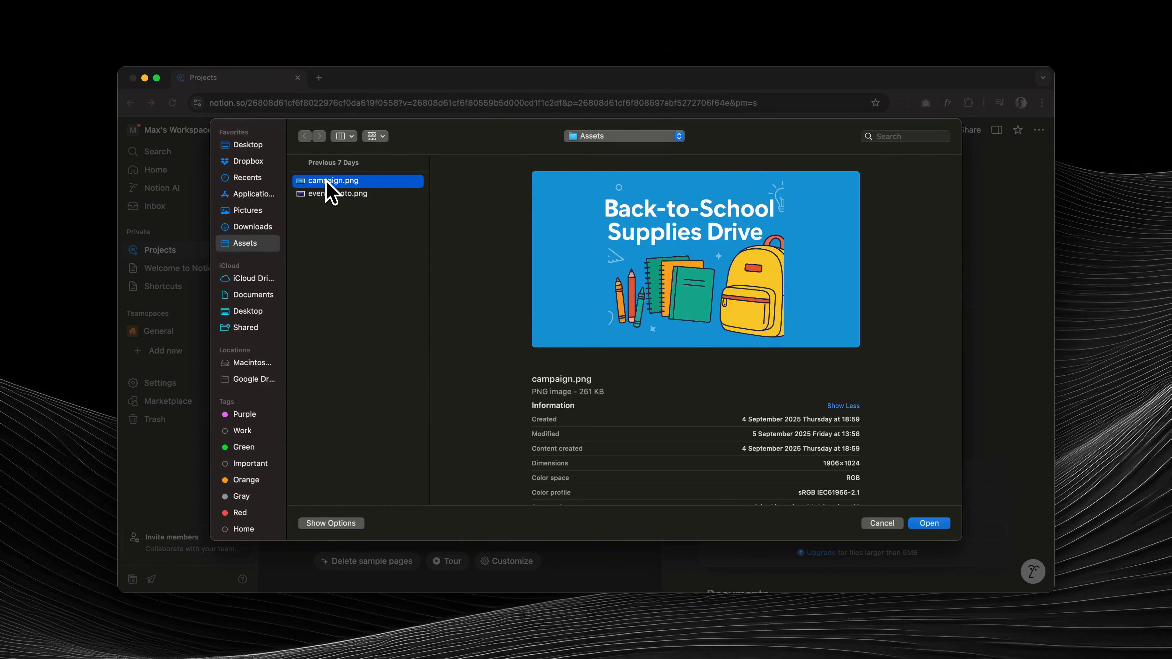
click(929, 524)
scroll(928, 536, down, 5)
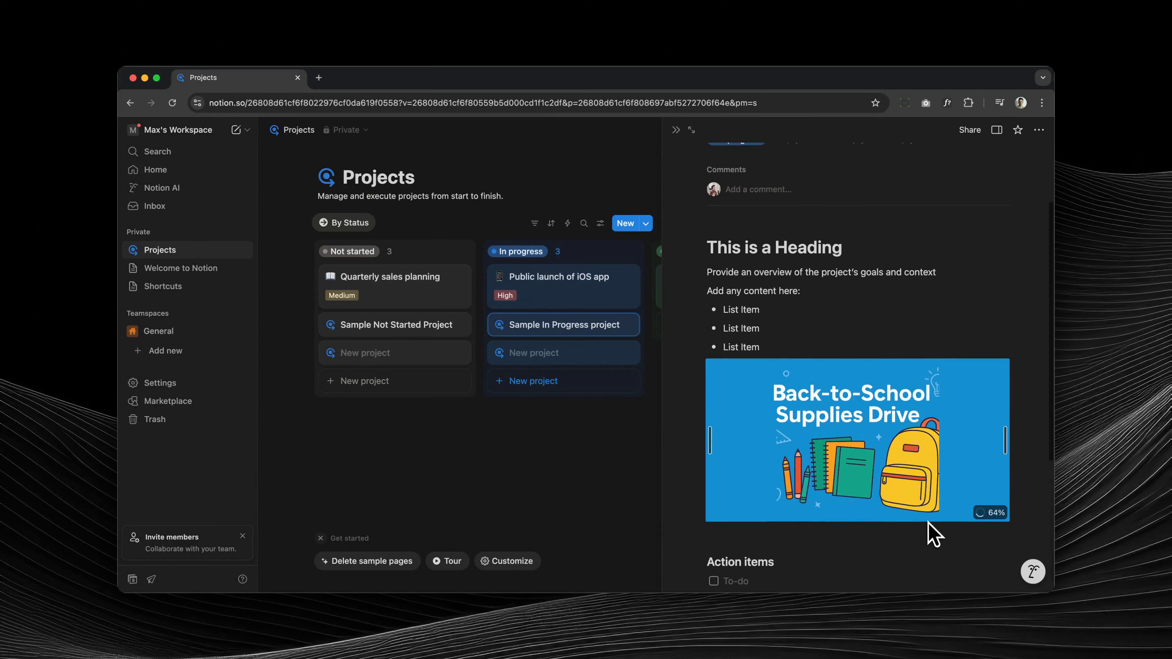
- Enter "Add to-do list" as the first to-do under the Action items heading
scroll(862, 512, down, 3)
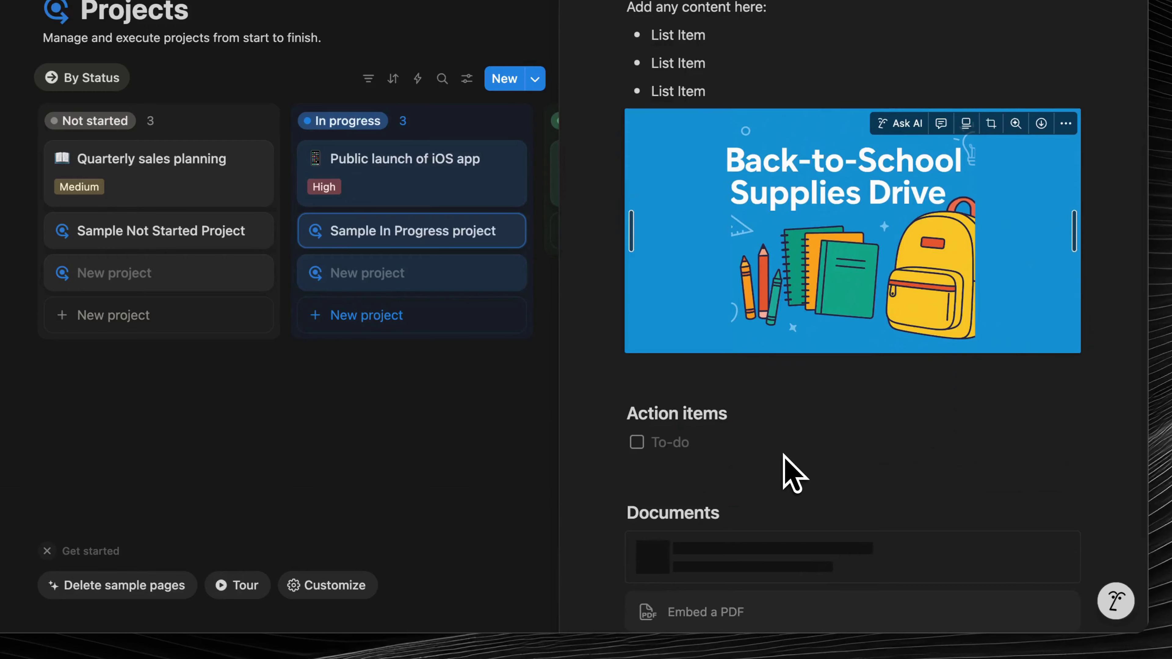
click(782, 453)
text(Add to do li)
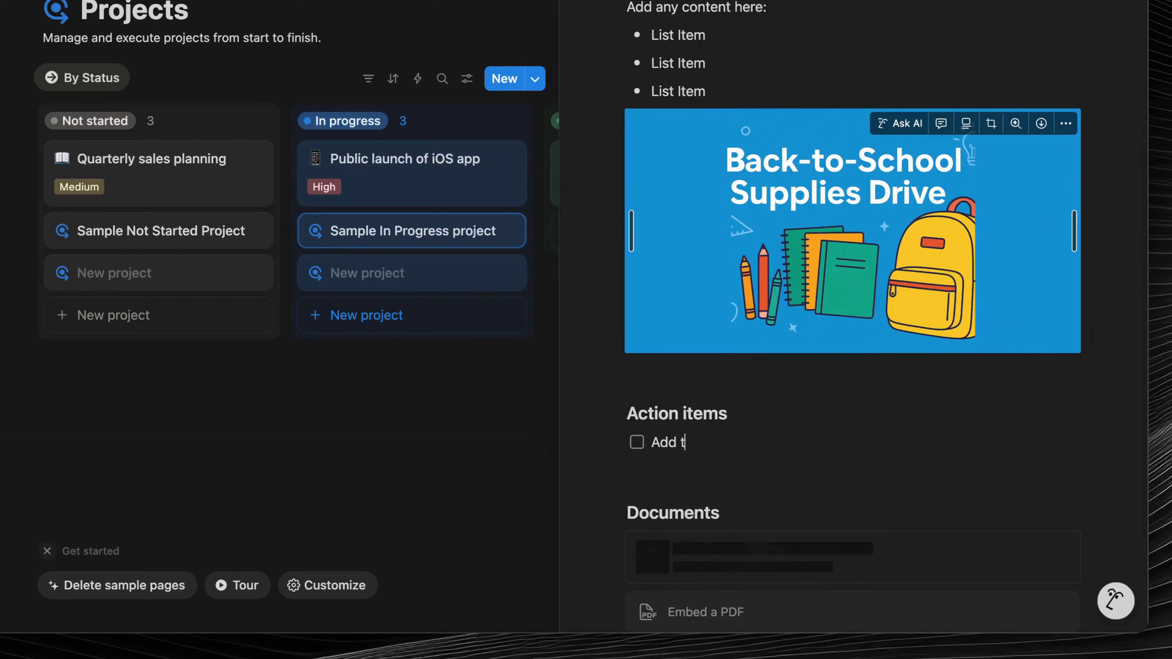
text(st)
key(alt+Left)
key(alt+Left)
key(BackSpace)
text(-)
- Copy the "Add to-do list" text into two more to-dos below the first one
key(super+a)
key(super+c)
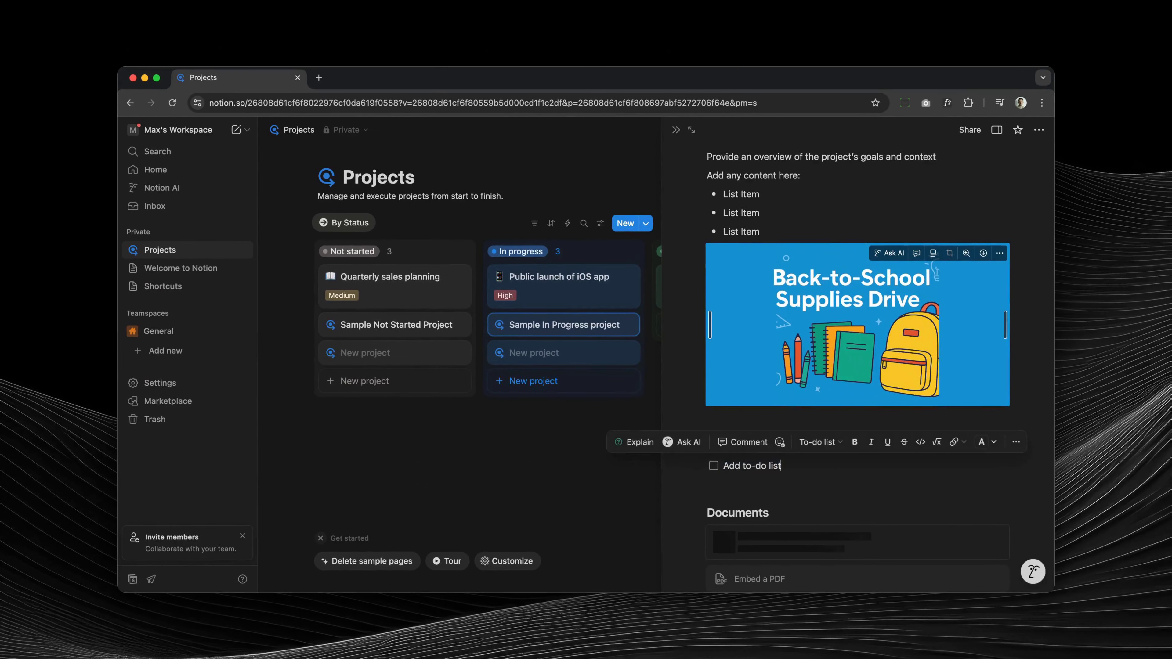
key(Right)
key(Return)
key(super+v)
key(Return)
key(super+v)
- Open the layout customization for the Sample In Progress project page
scroll(881, 478, up, 10)
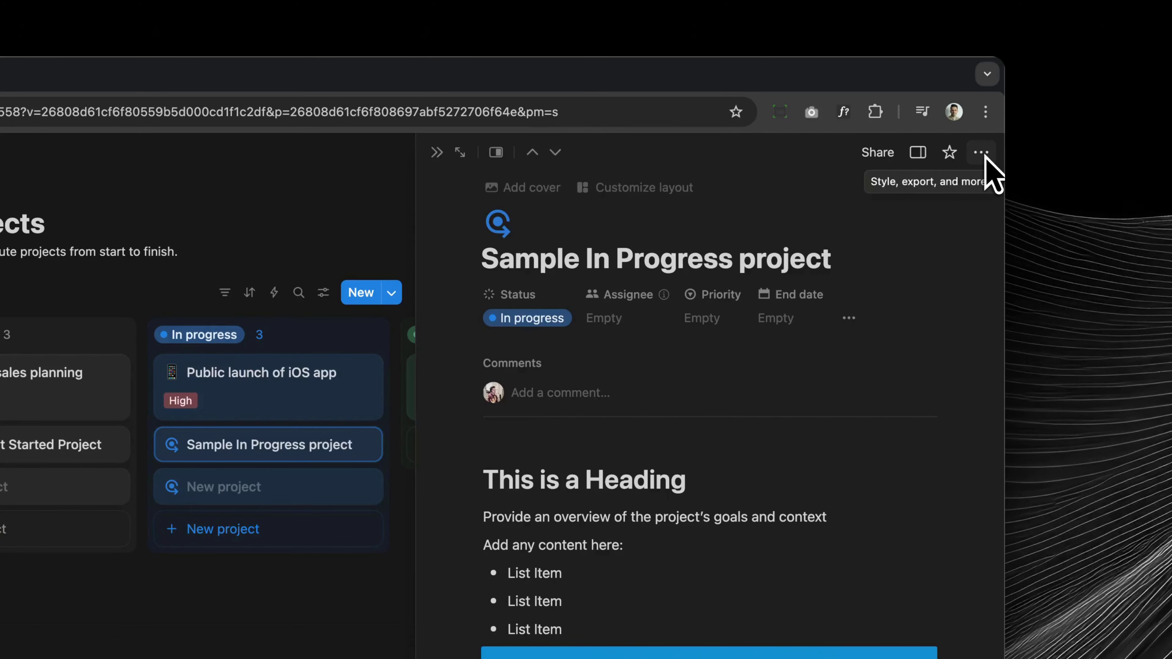
click(981, 153)
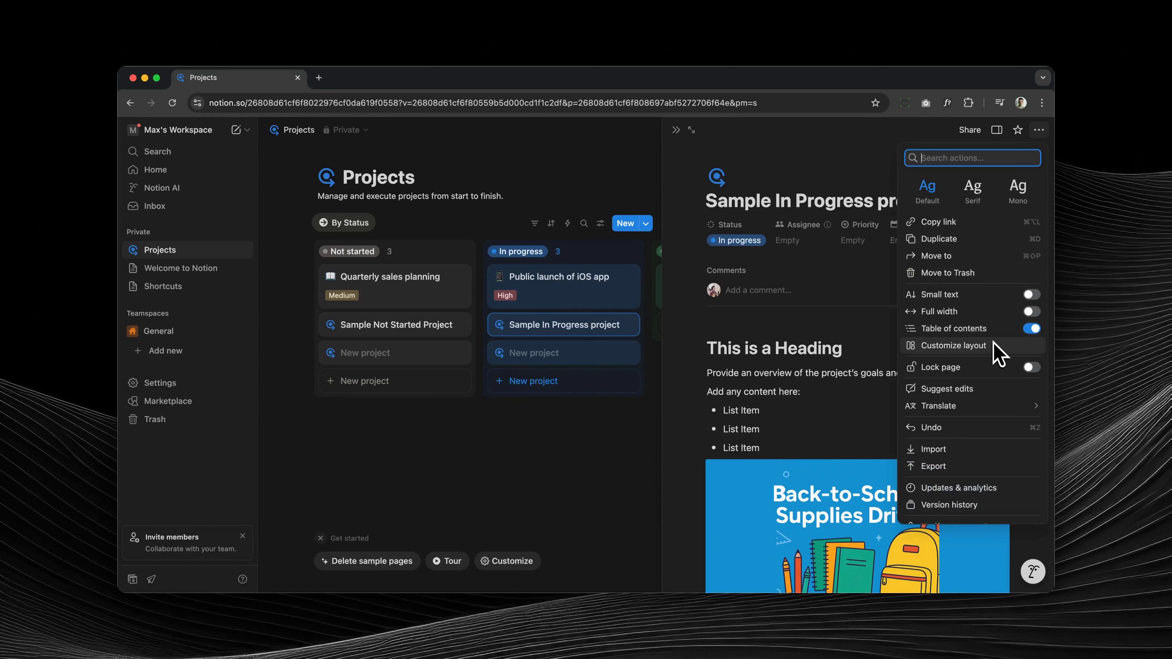
click(992, 347)
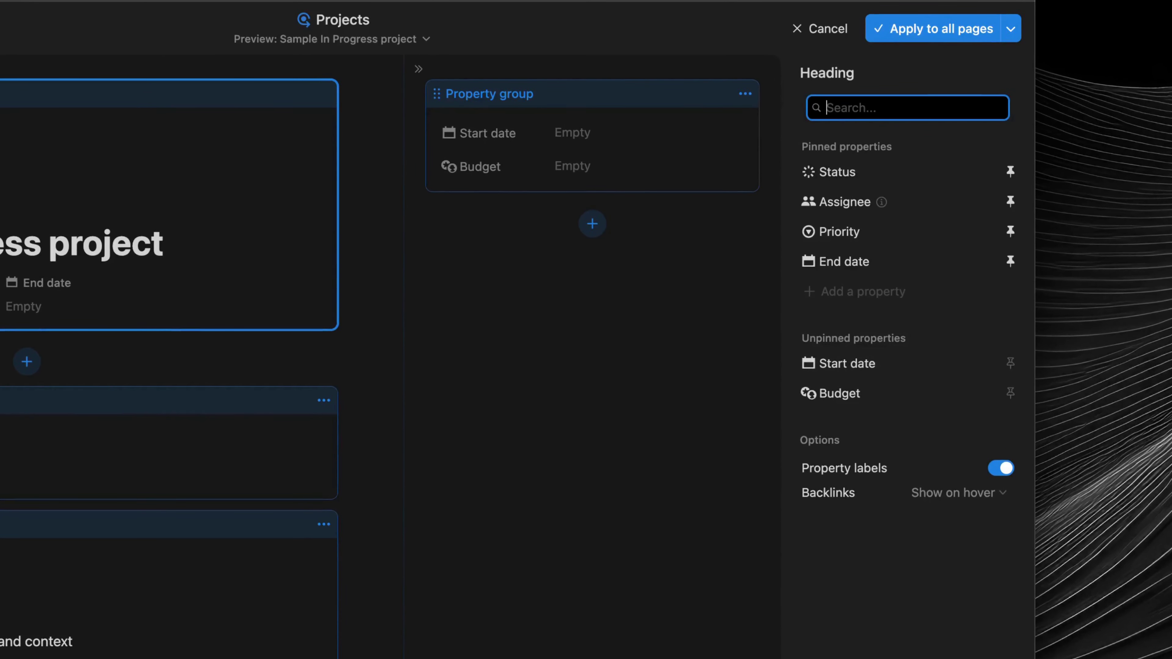
text(QA)
key(BackSpace)
key(BackSpace)
text(s)
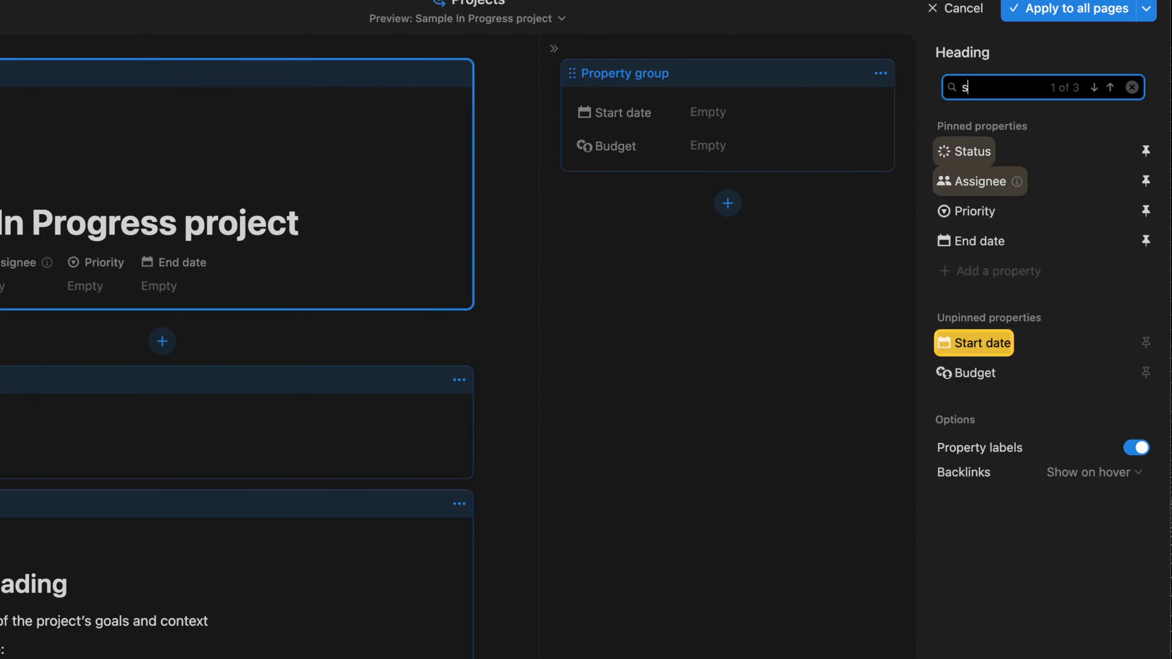
key(BackSpace)
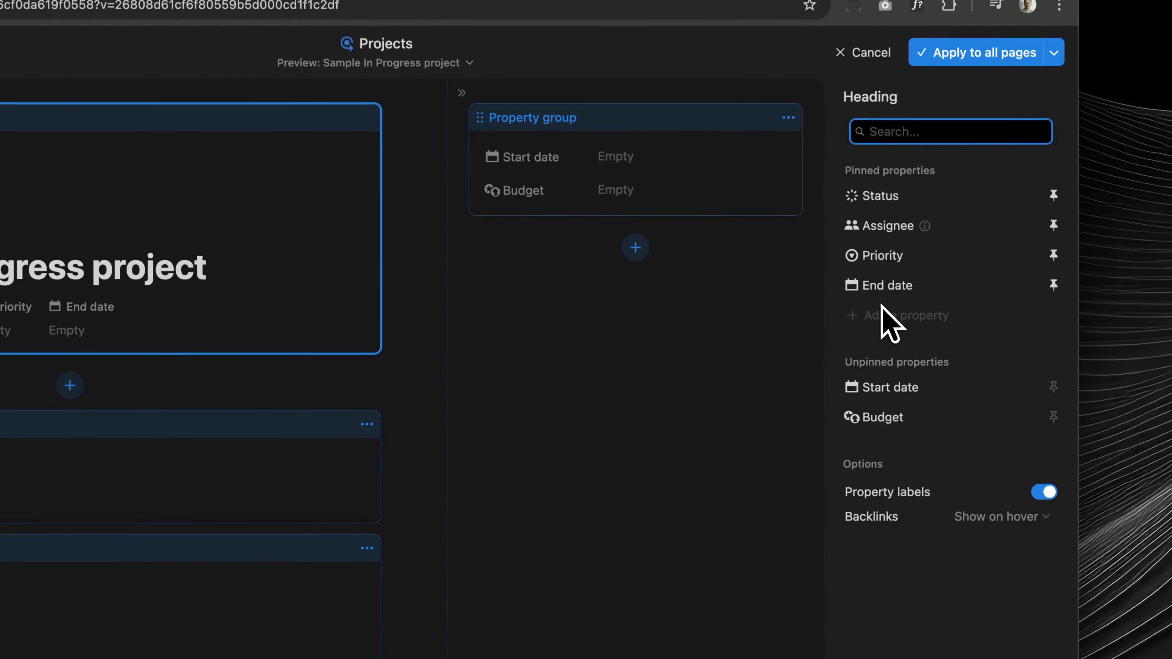
- Unpin the Assignee and Status properties from the page heading
click(927, 288)
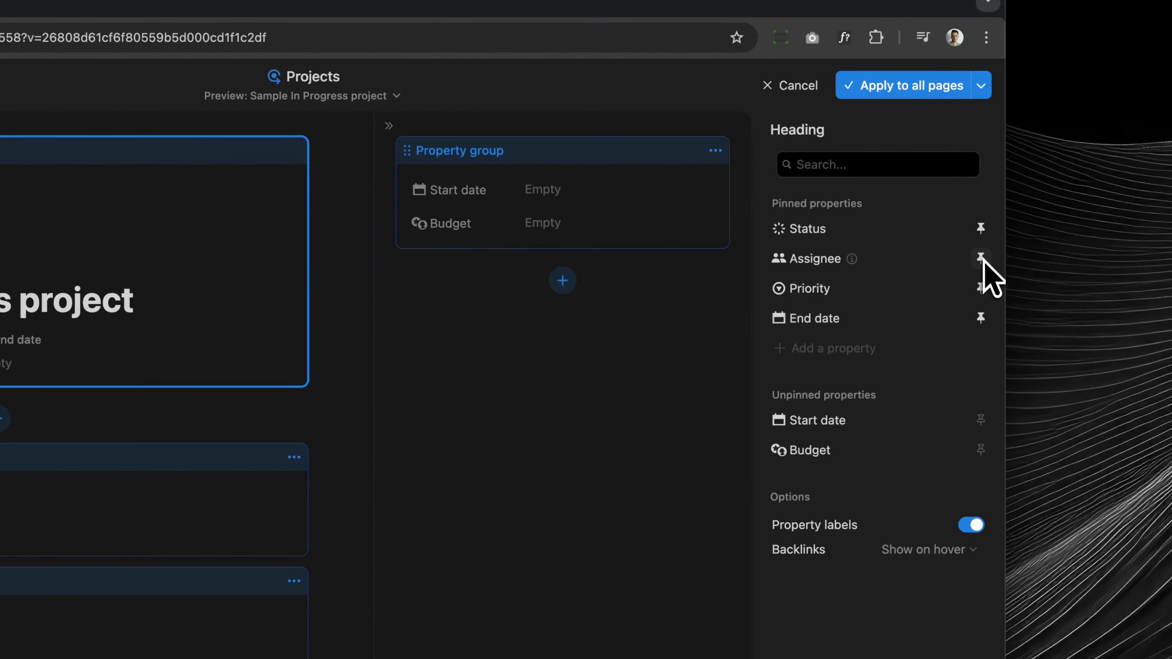
click(980, 257)
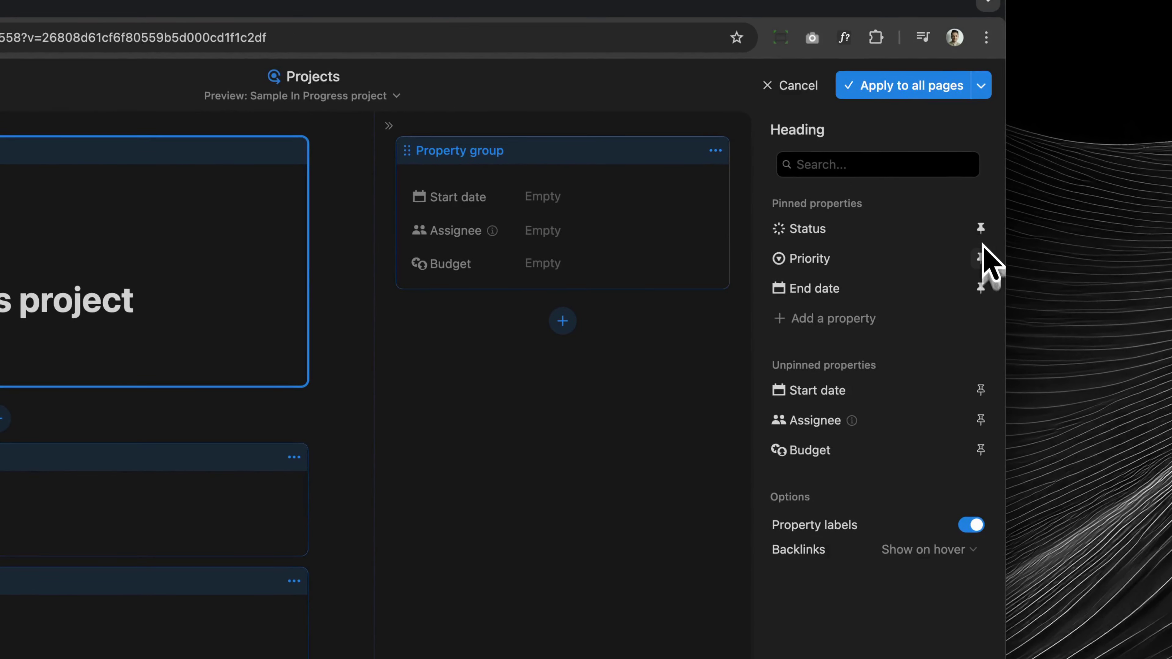
click(980, 228)
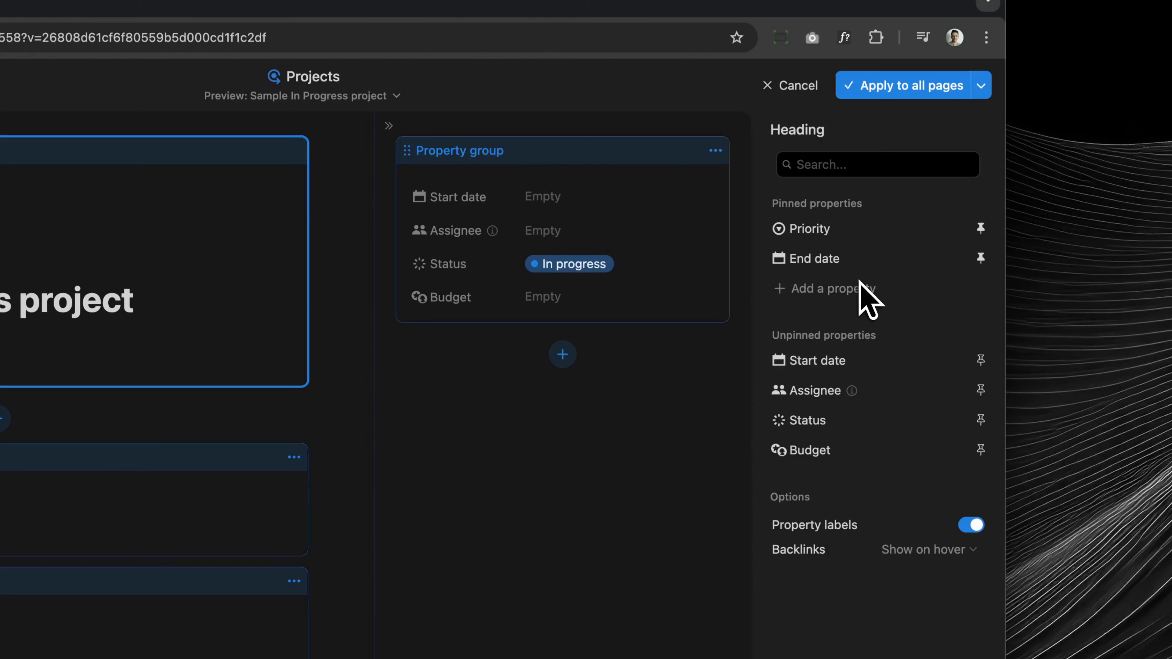
- Add a new multi-select property named "QA Expert" to the heading
click(826, 288)
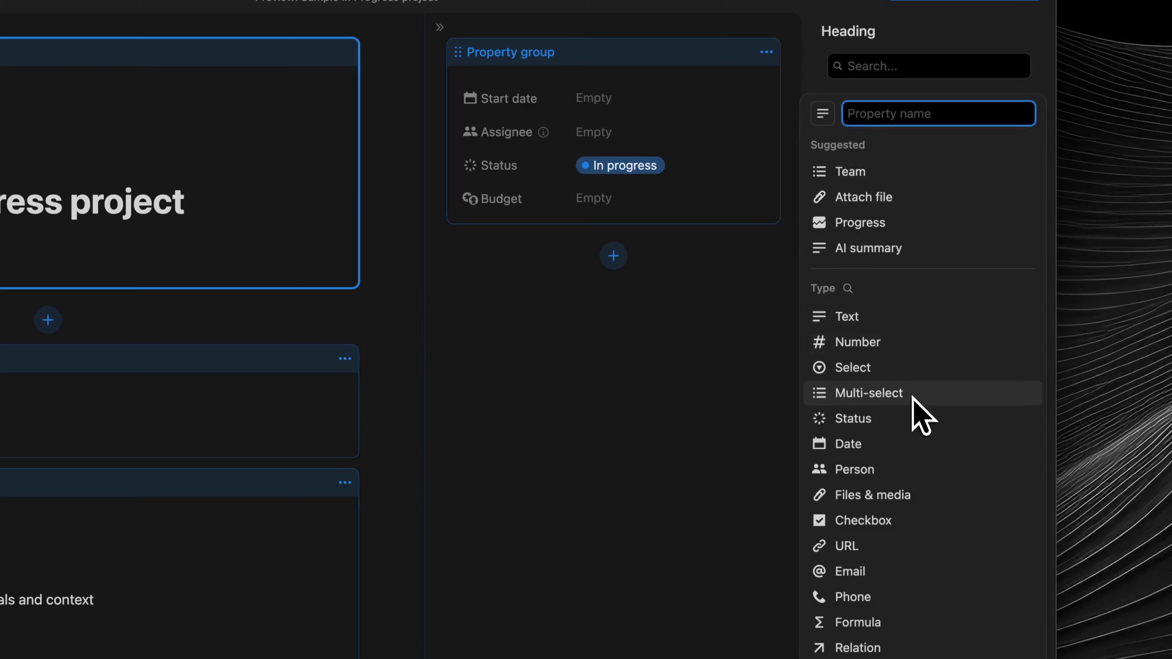
click(912, 397)
text(QA Exp)
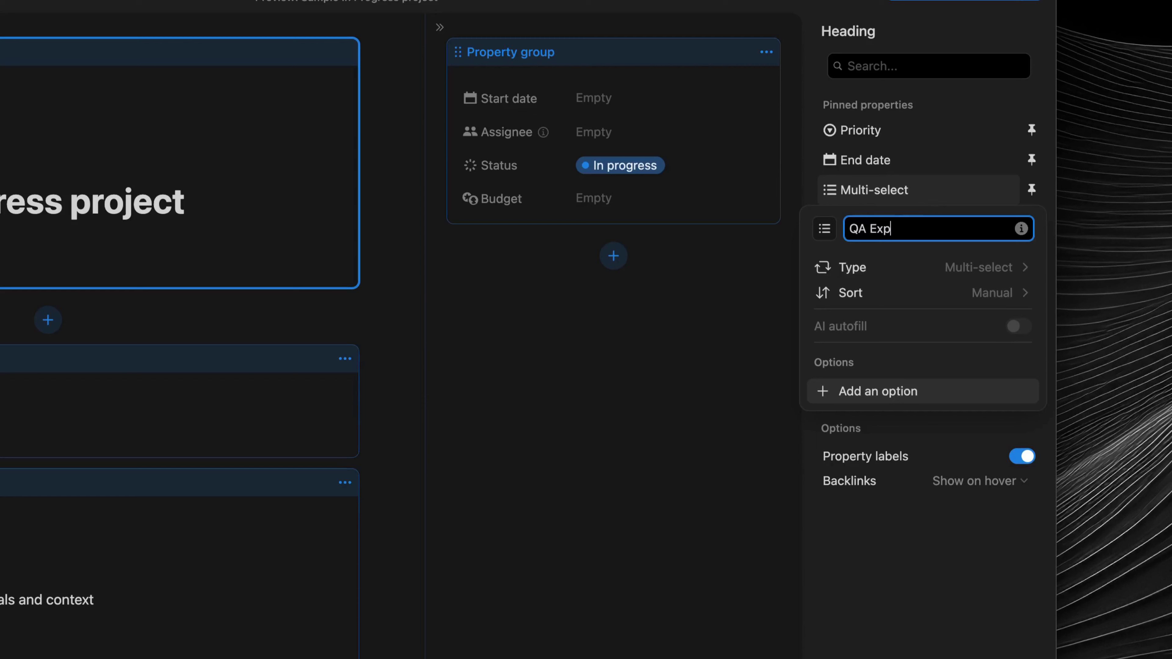
text(ert)
- Add three people's first names as options of the QA Expert property and unpin the property from the heading
click(919, 391)
text(Chuck)
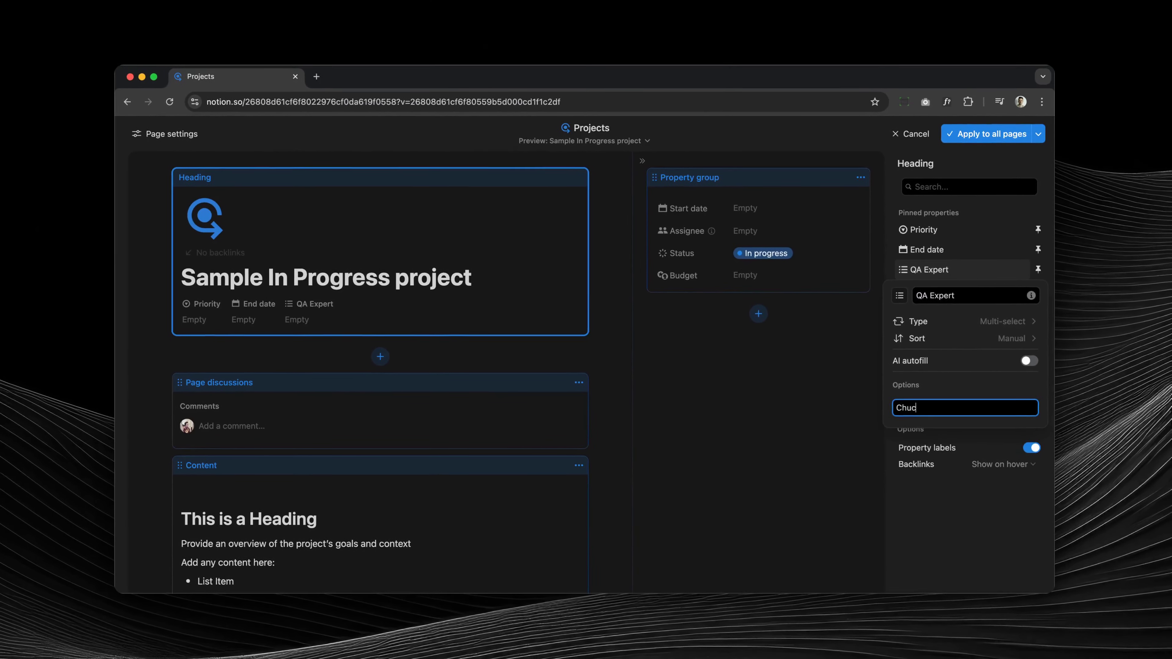
key(Return)
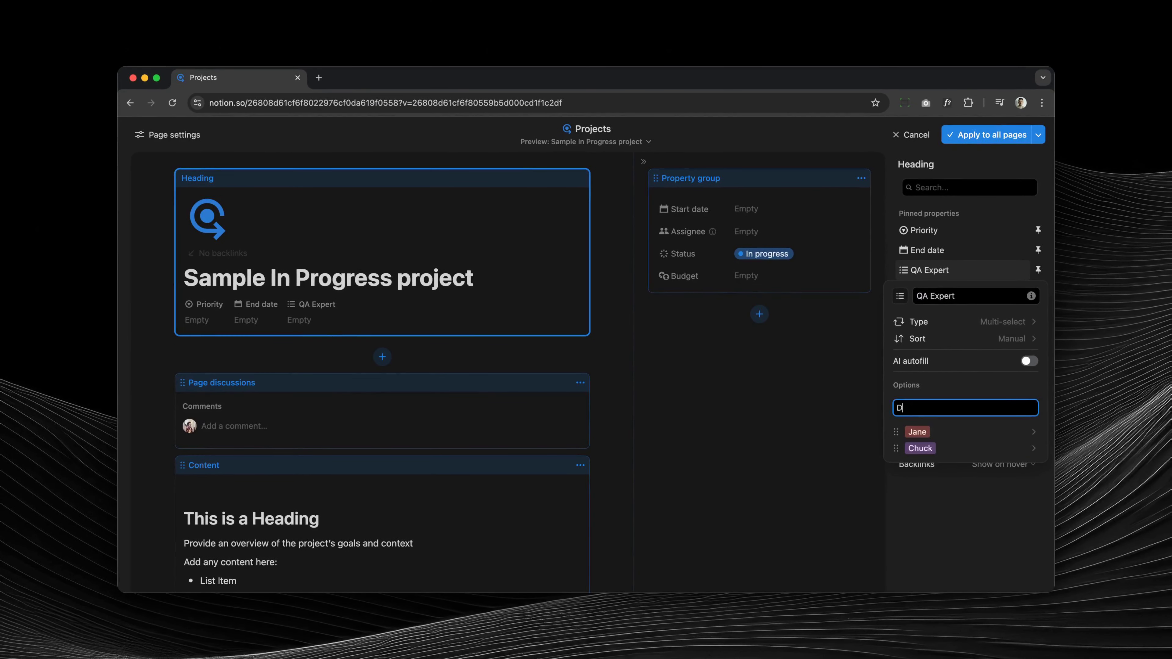
text(Dwight)
key(Return)
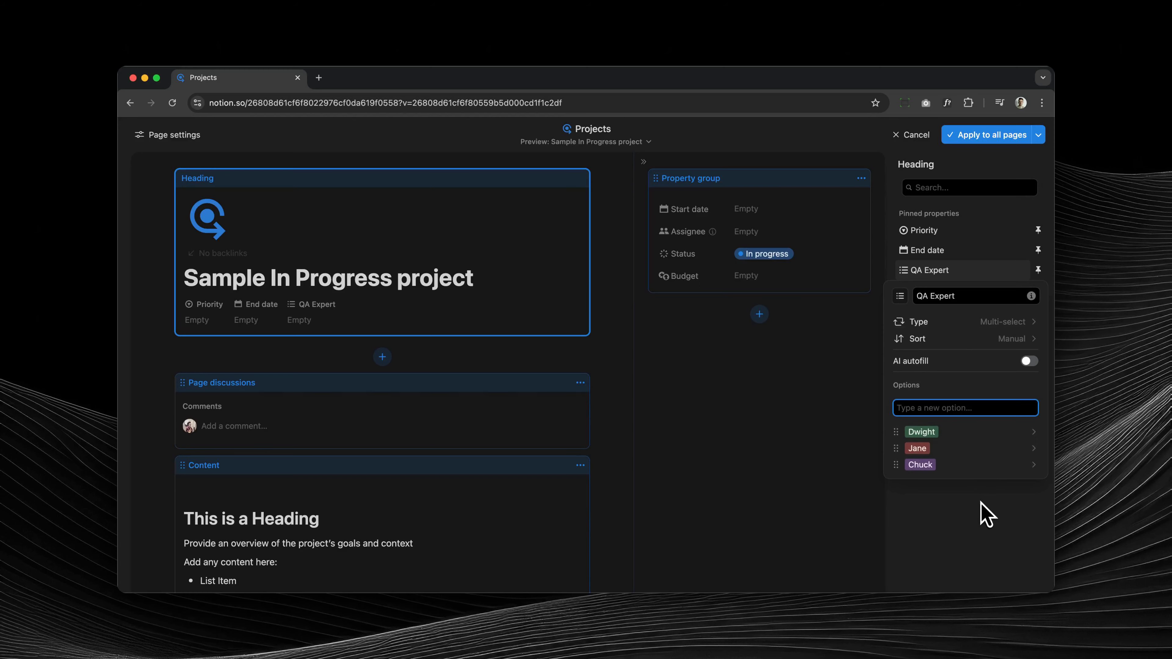
click(983, 513)
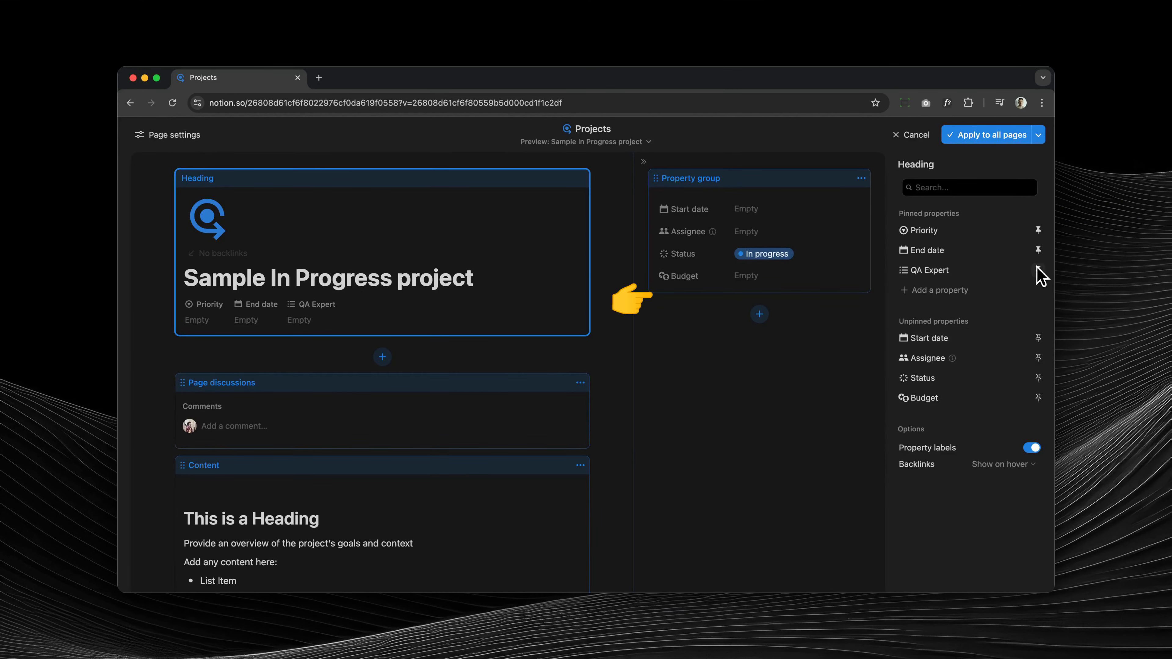
click(1038, 270)
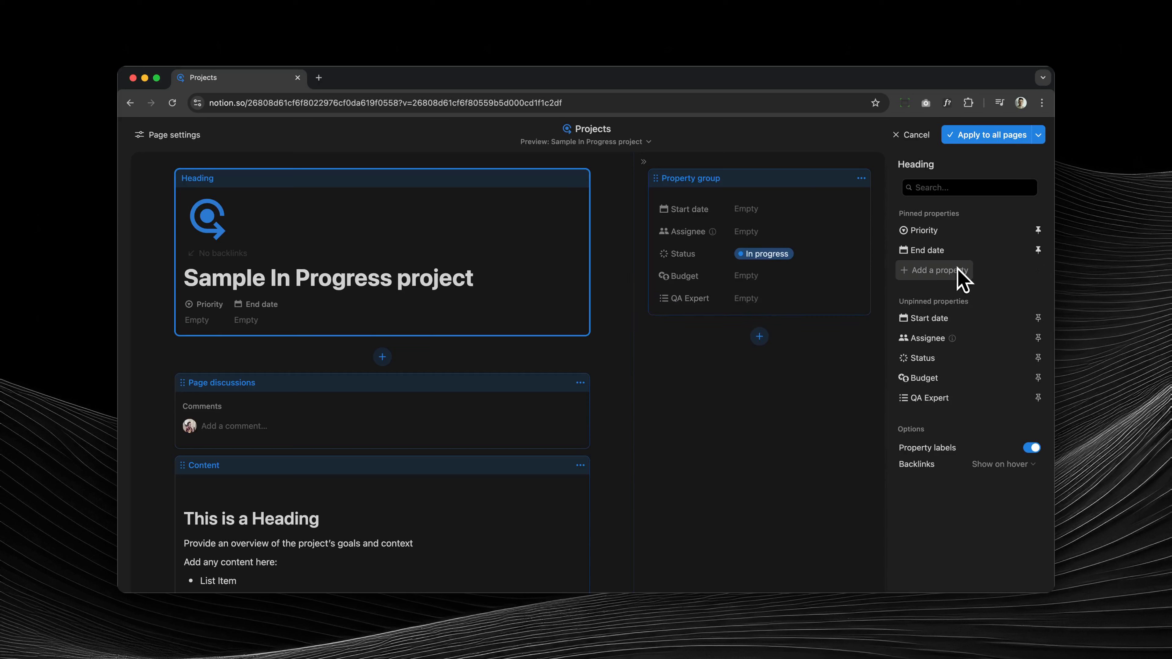
- Add a URL property with Show full URL turned on, and unpin it from the heading
click(959, 270)
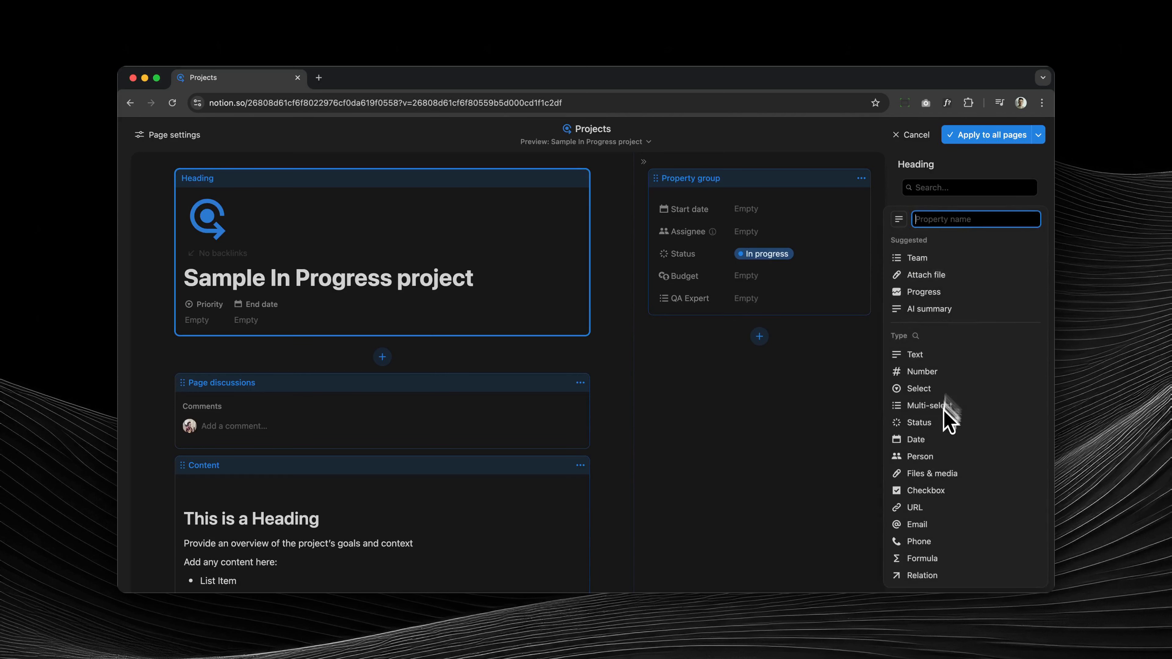
click(934, 504)
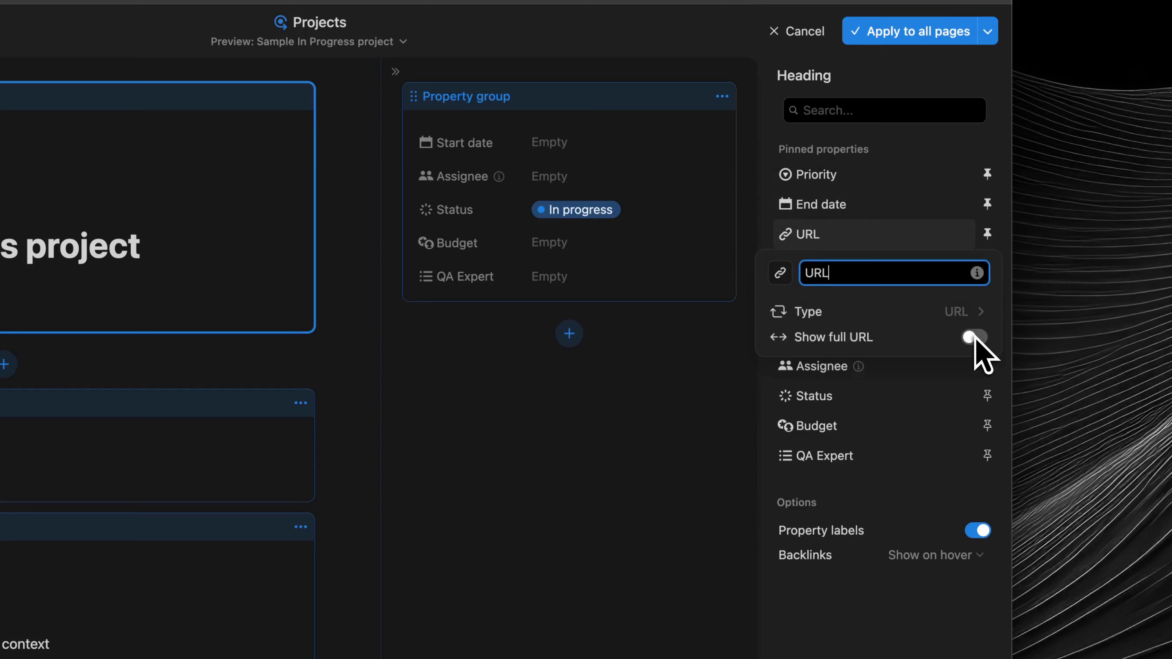
click(973, 338)
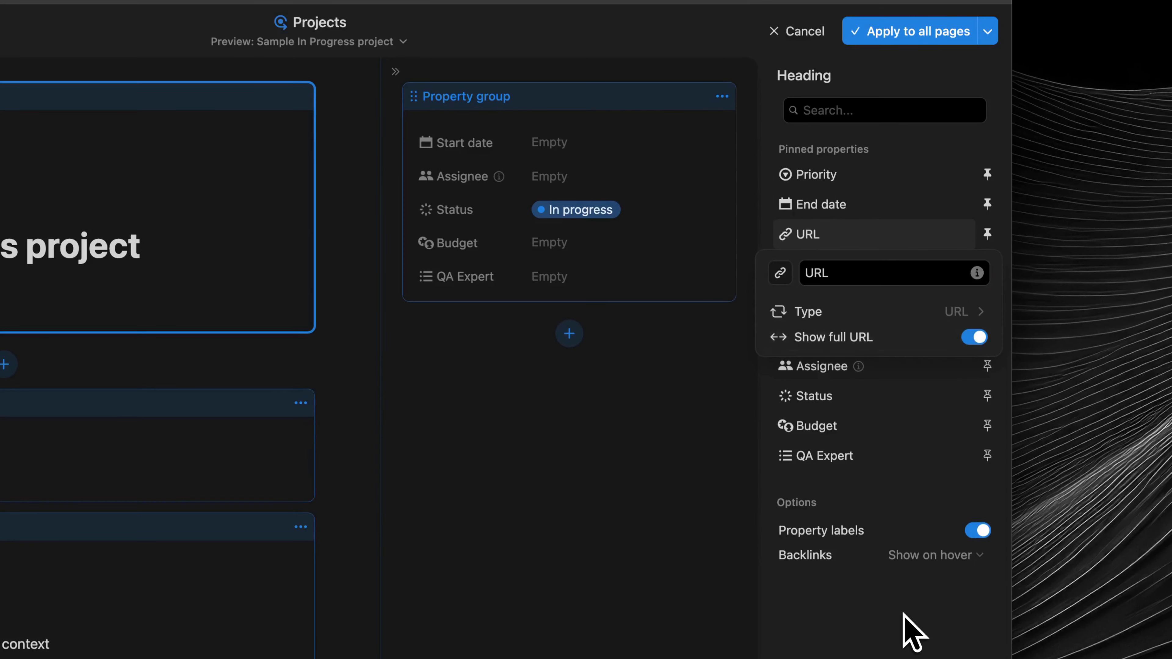
click(904, 633)
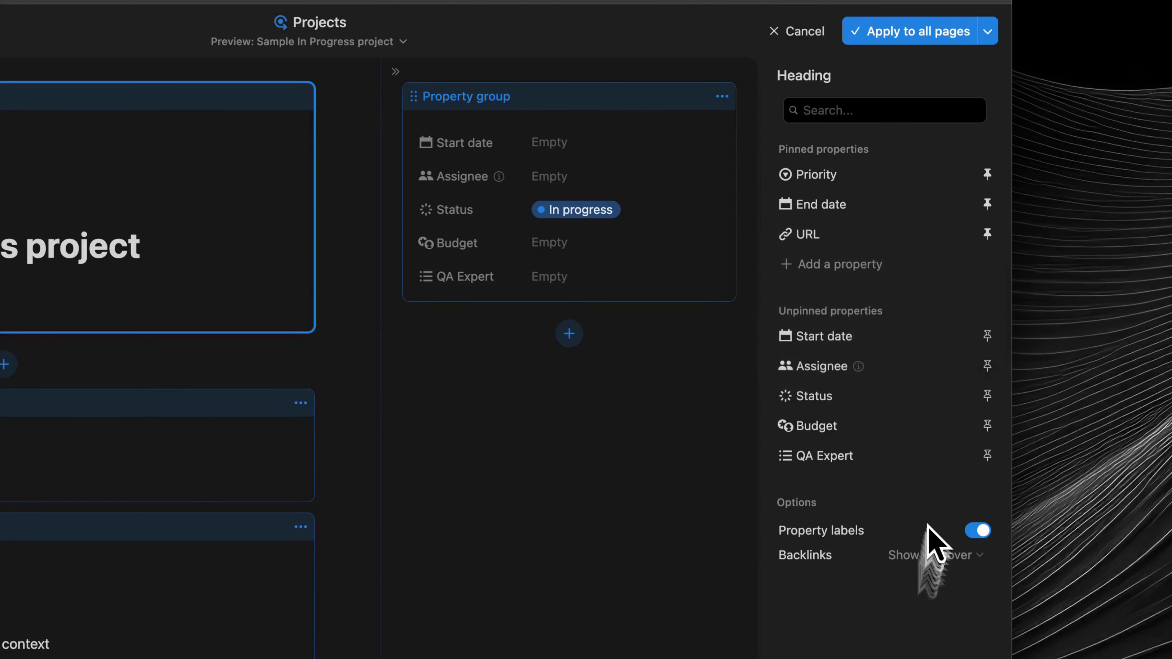
click(987, 234)
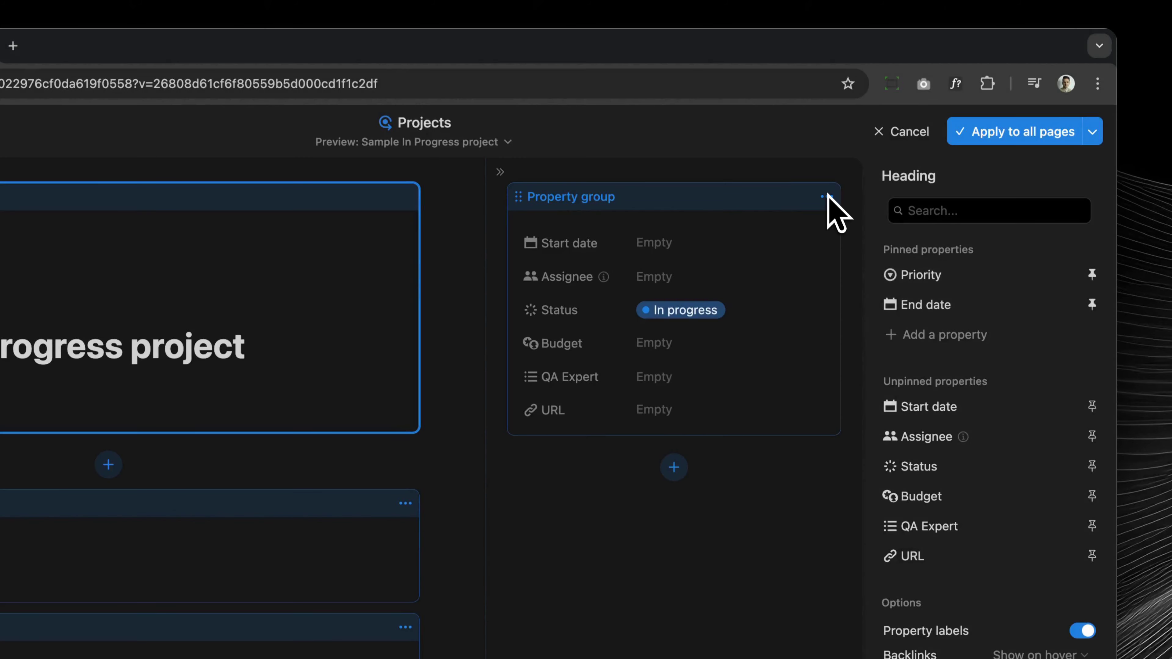
- Move the property group from the side panel to the main page
click(826, 197)
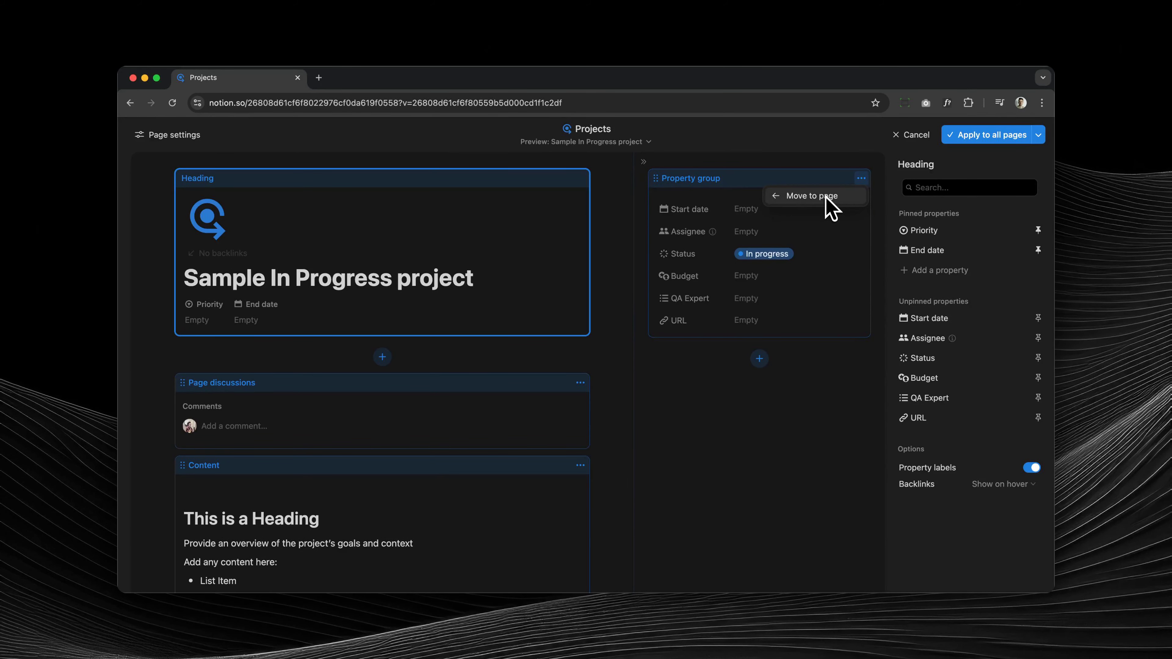
click(812, 196)
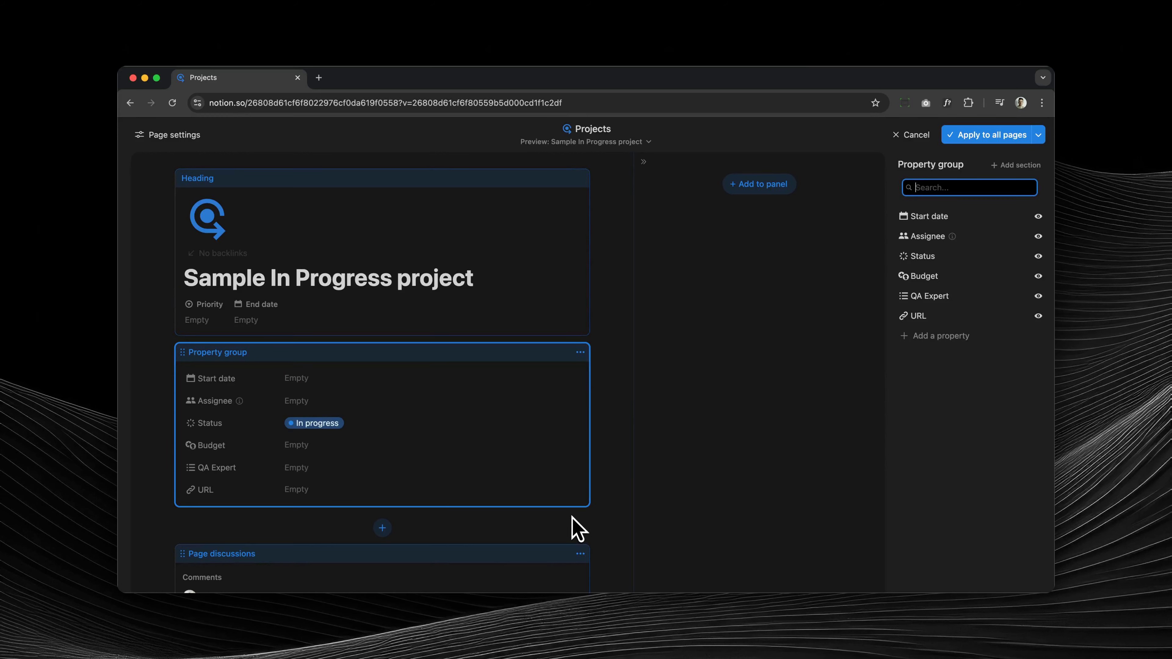
- Move the Content section up above Page discussions and apply the layout to all pages
scroll(576, 528, down, 5)
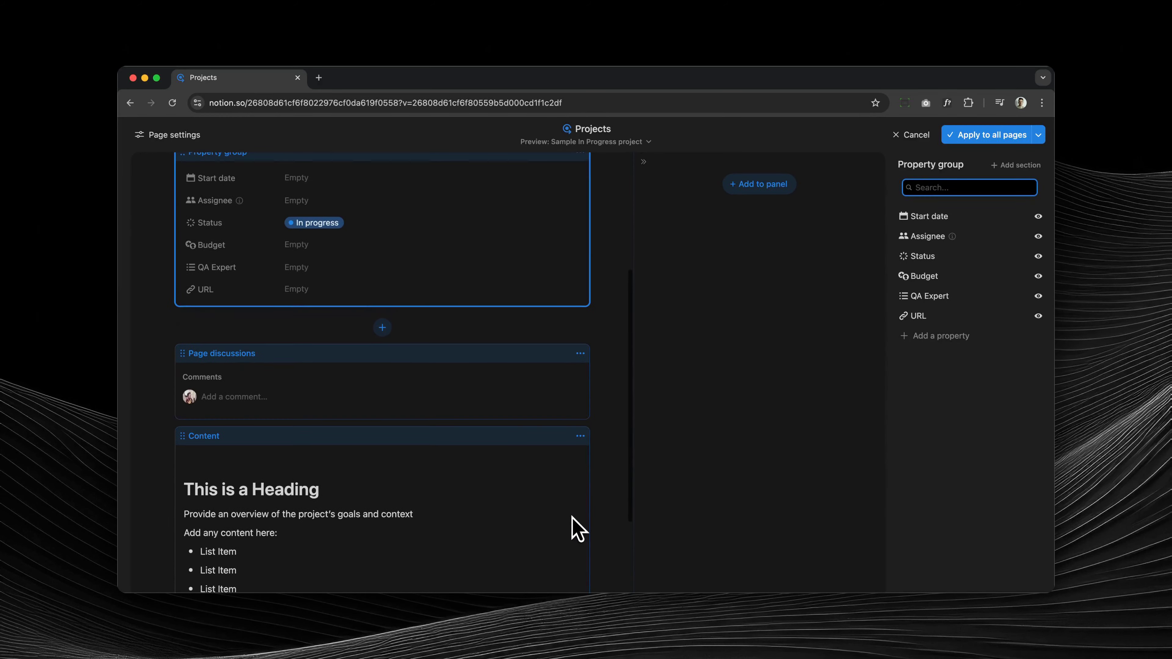
scroll(572, 517, down, 1)
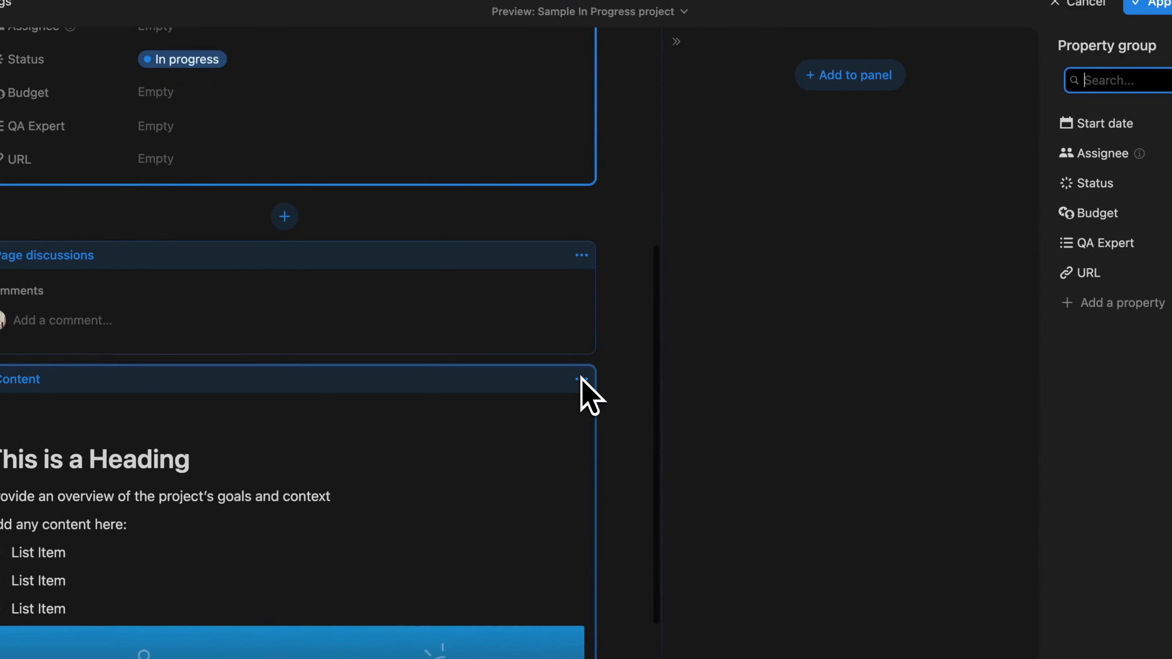
click(581, 379)
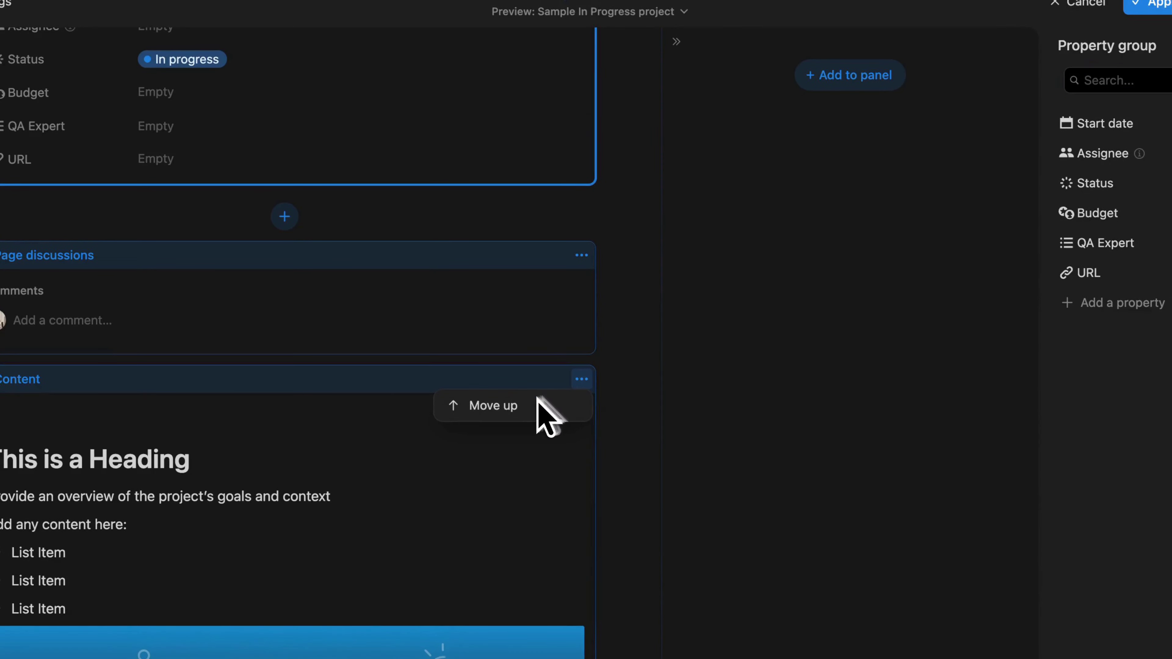
click(529, 404)
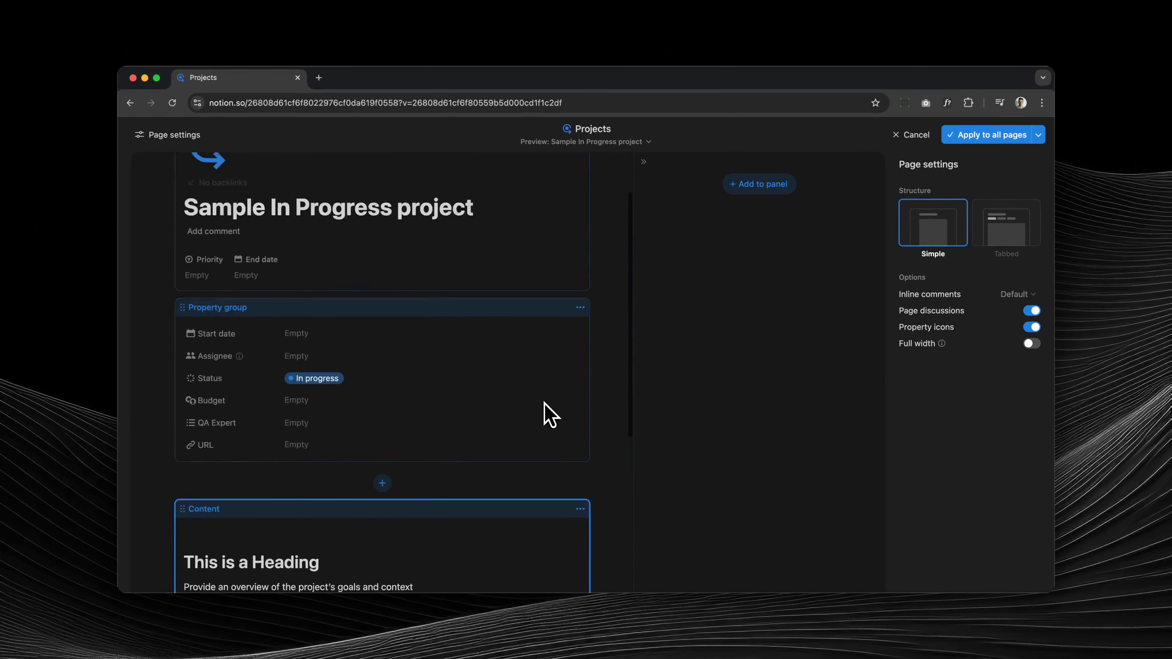
scroll(549, 416, up, 2)
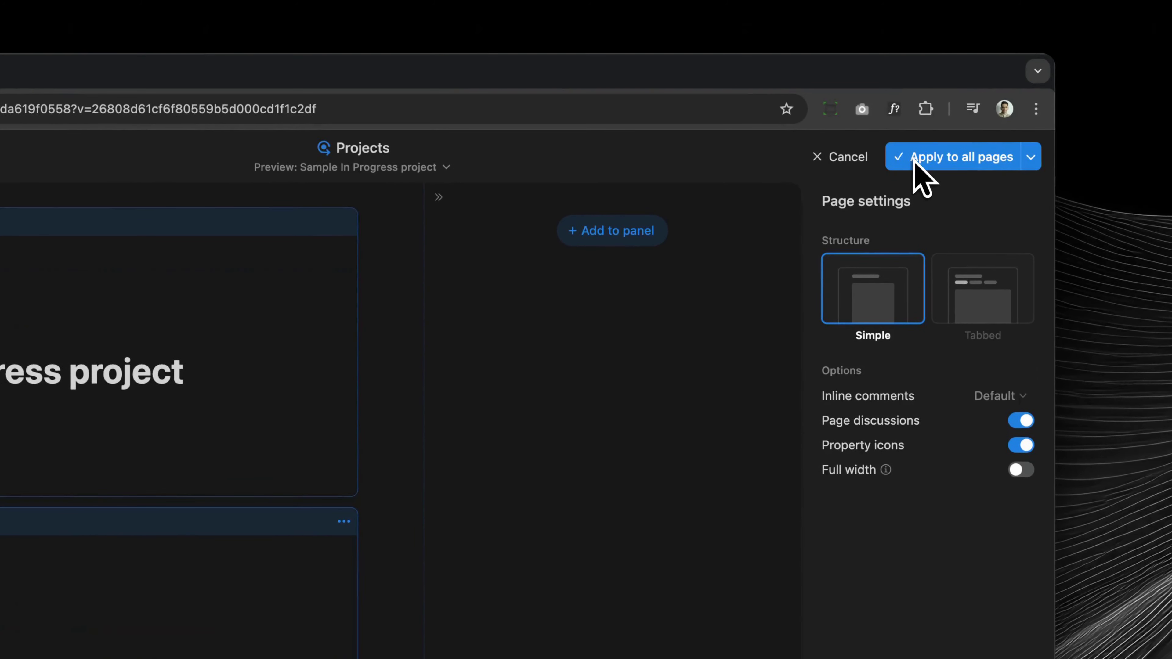
click(914, 159)
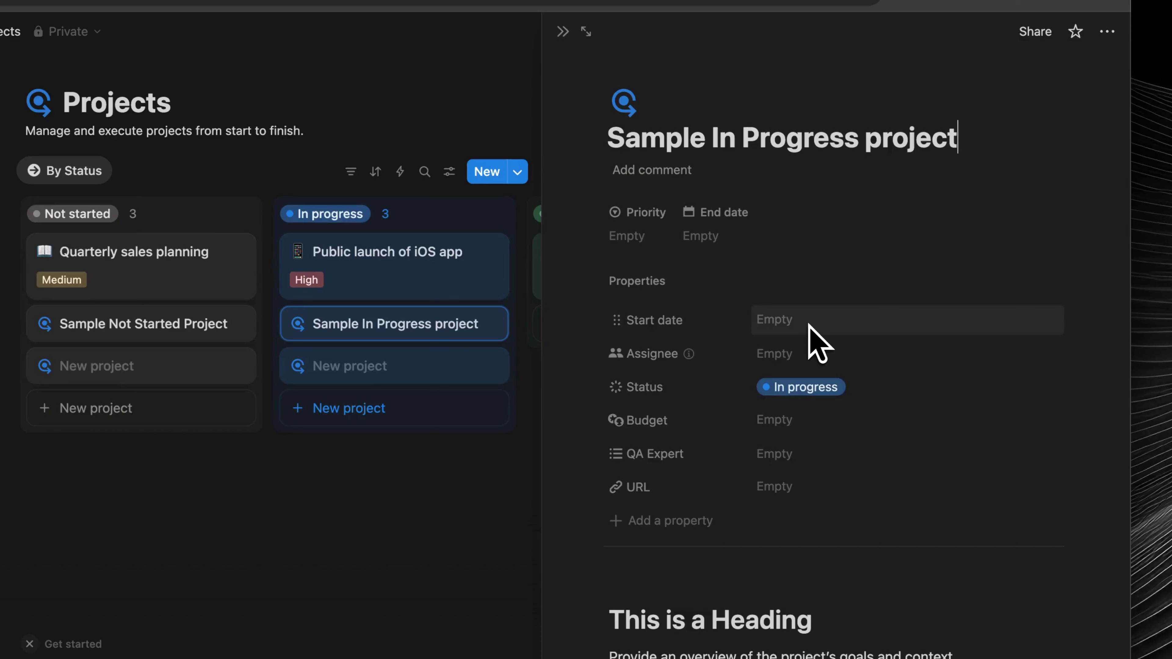
- Set the project's Start date to 09/11/2025 and choose the suggested workspace member as Assignee
click(808, 323)
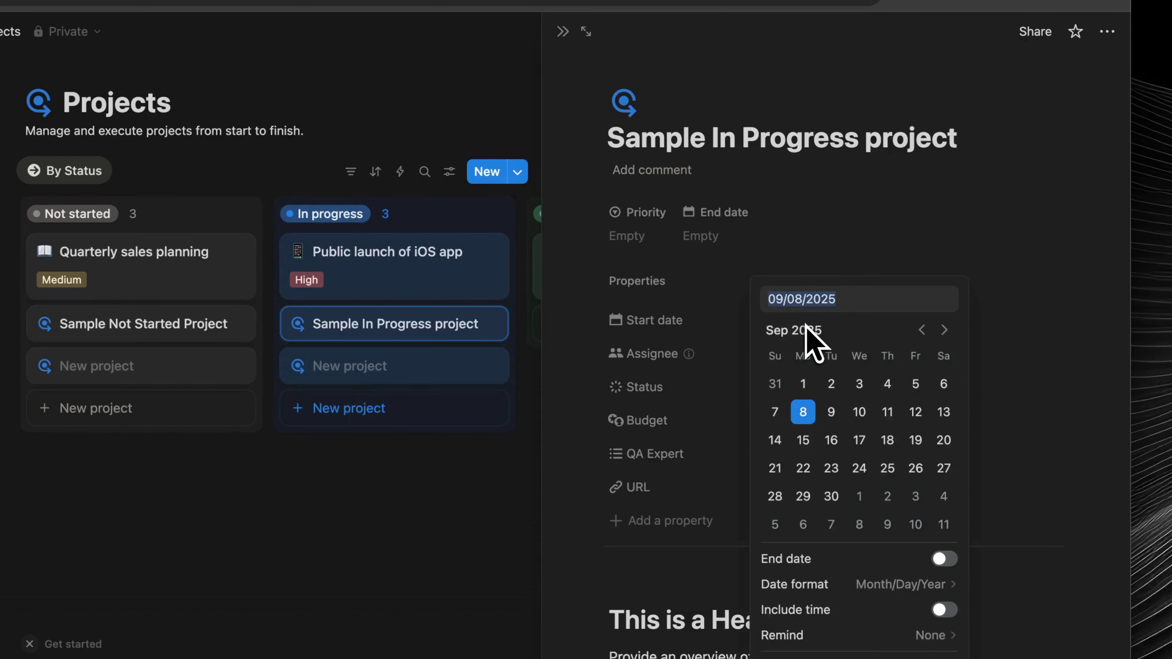
click(885, 410)
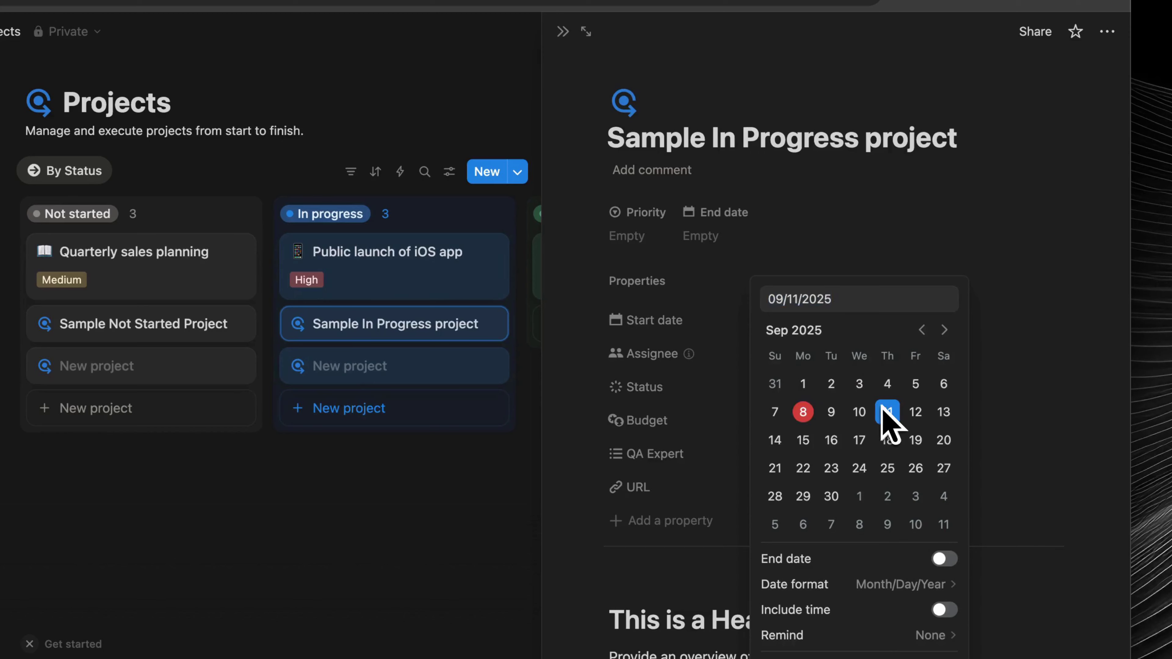
click(716, 396)
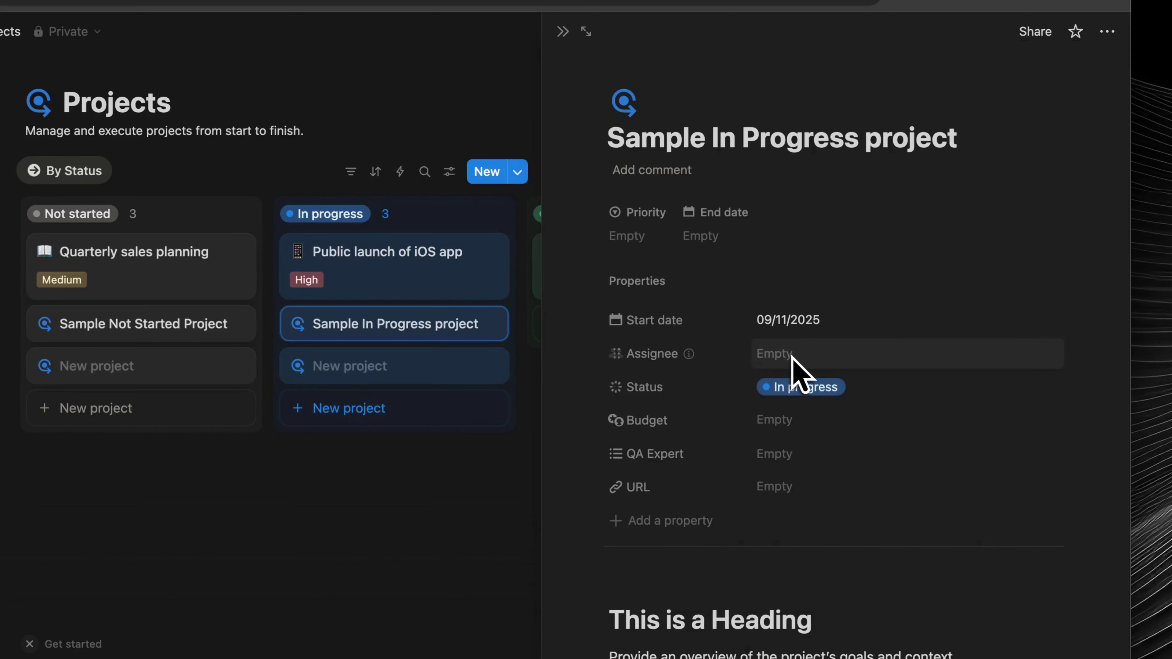
click(790, 356)
click(803, 408)
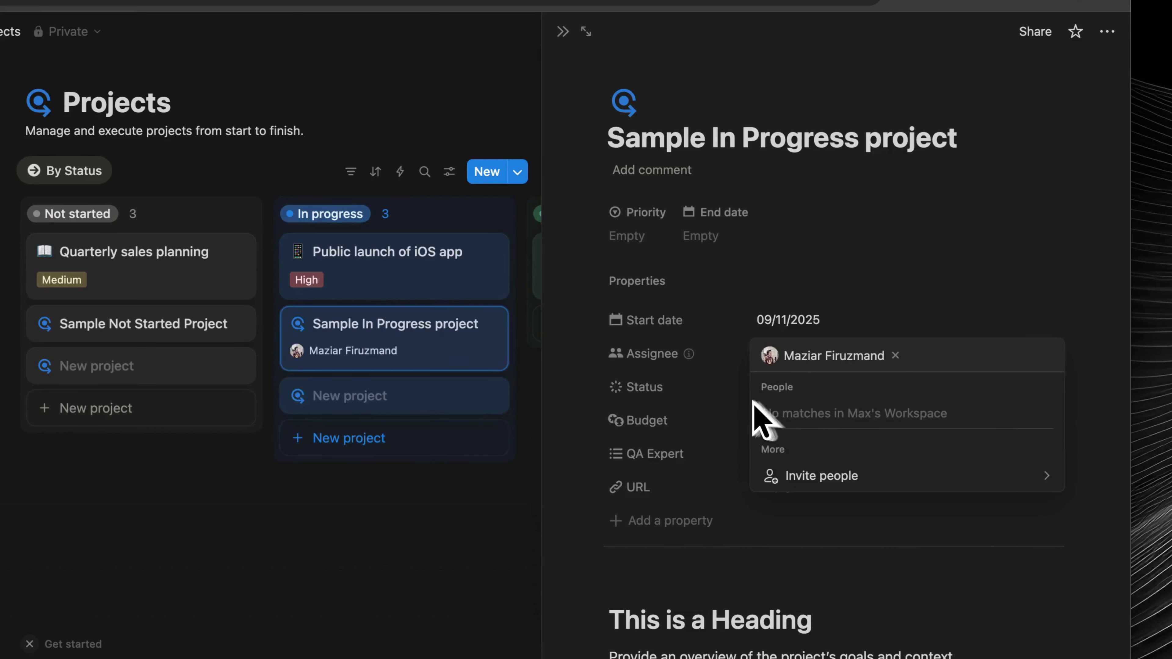
- Set the project's Budget to 3400 USD and choose the second, red-tagged person as QA Expert
click(724, 391)
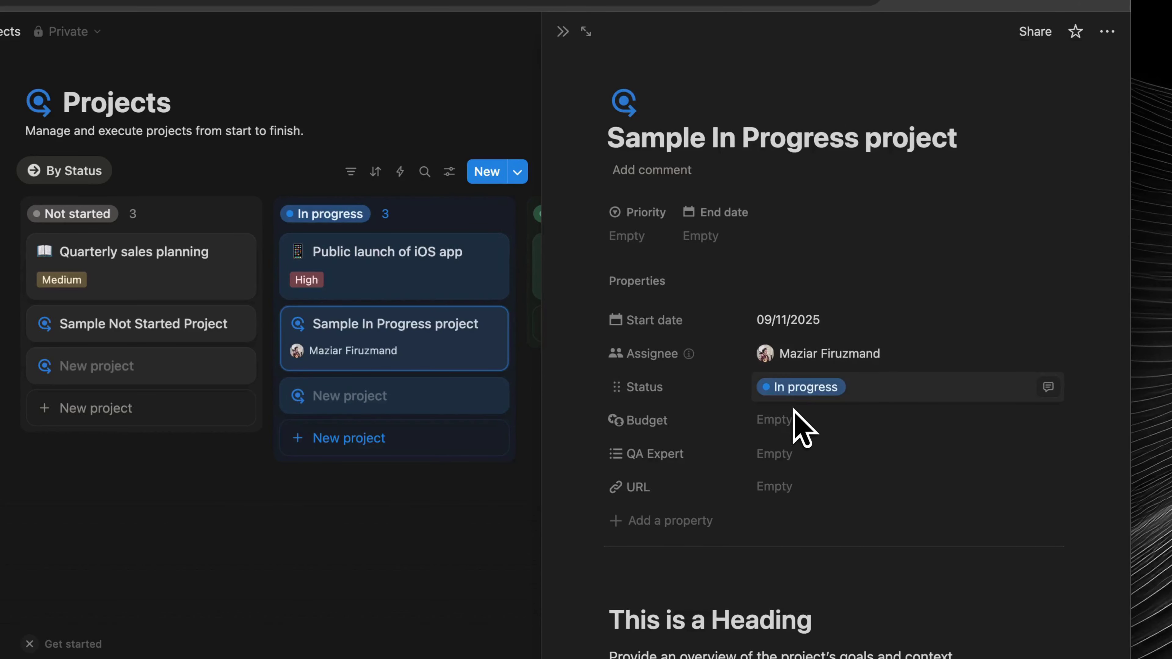
click(797, 427)
text(3400 USD)
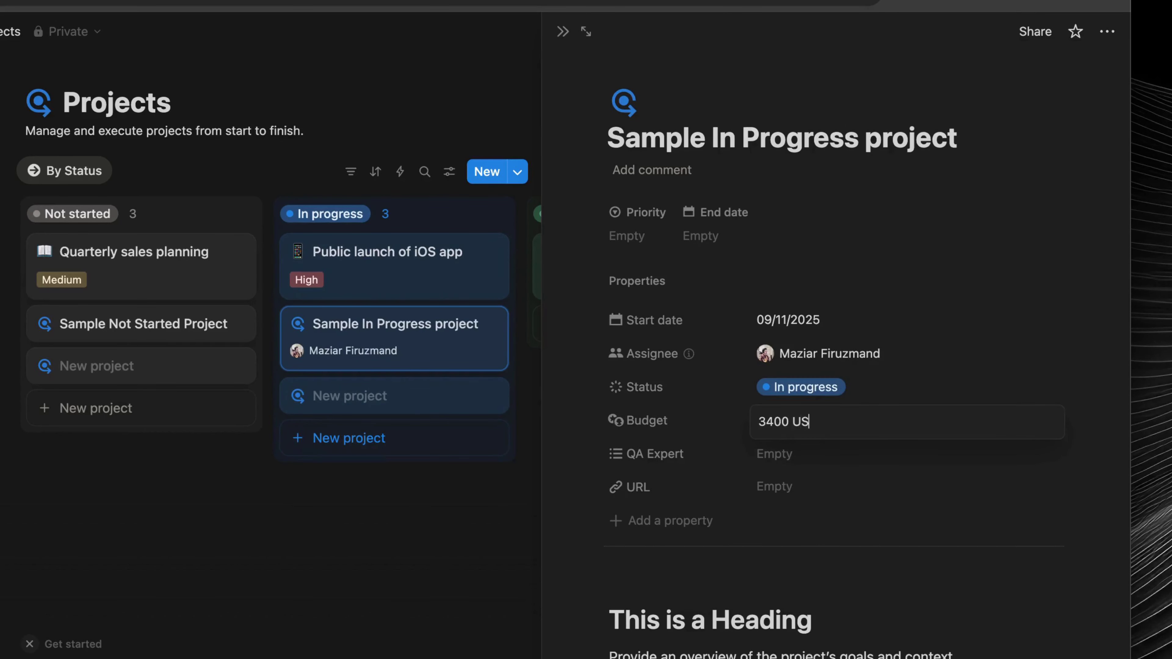
key(Return)
click(776, 454)
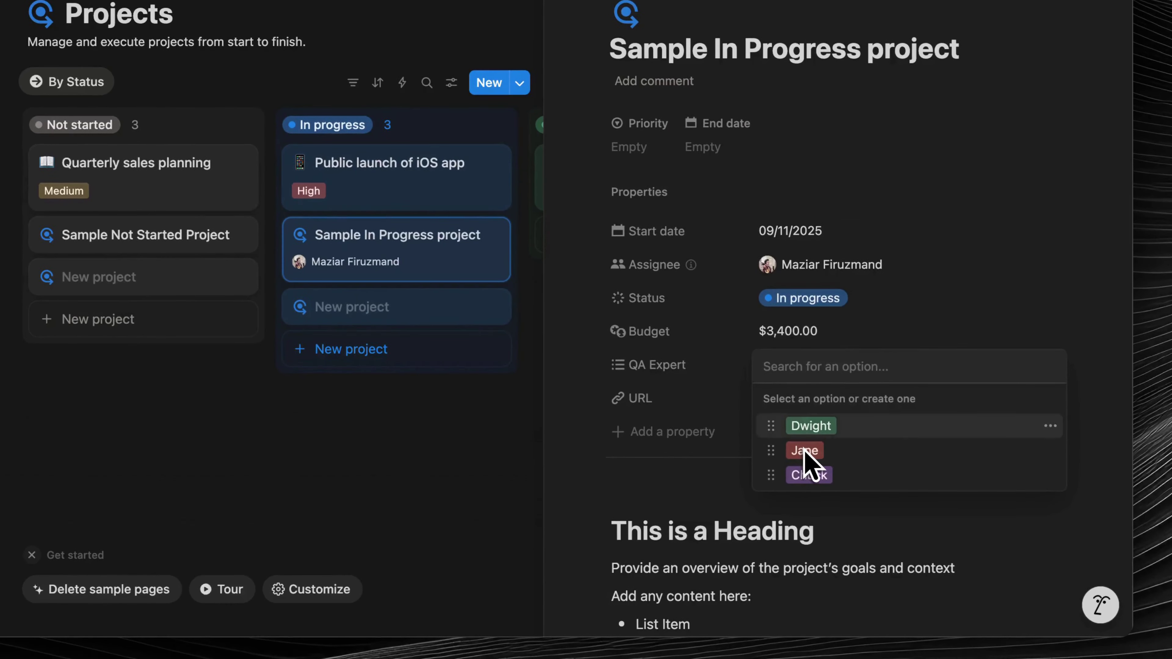
click(803, 539)
key(Escape)
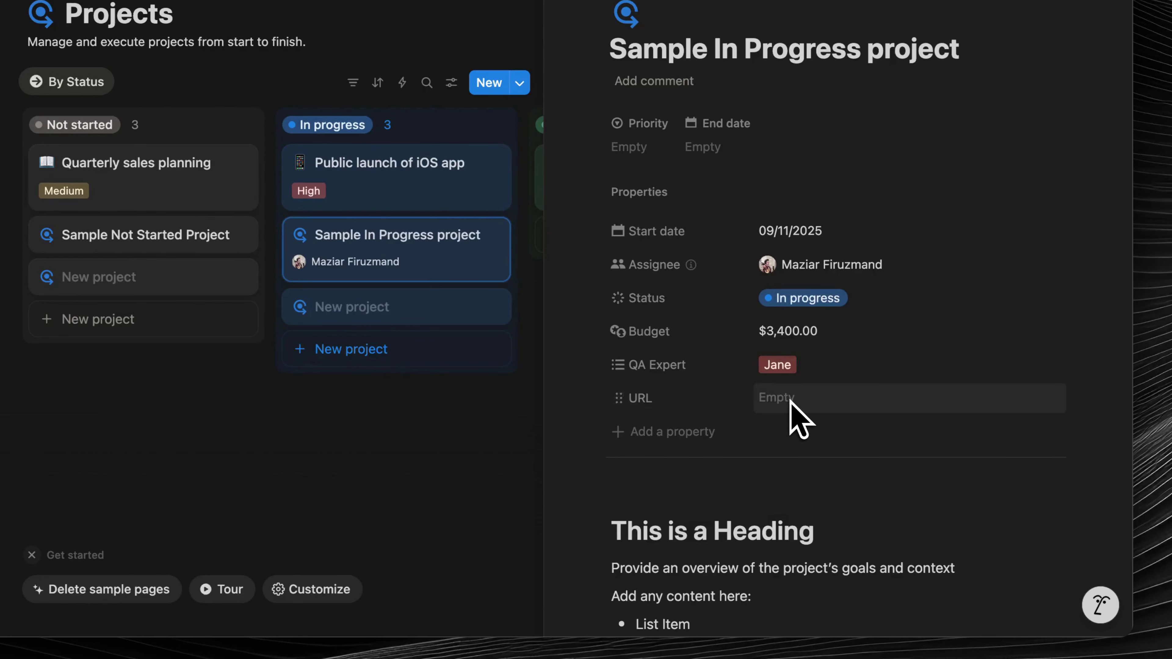
- Enter mylink.com as the project's URL and close the project page to return to the board
click(787, 401)
text(mylink.com)
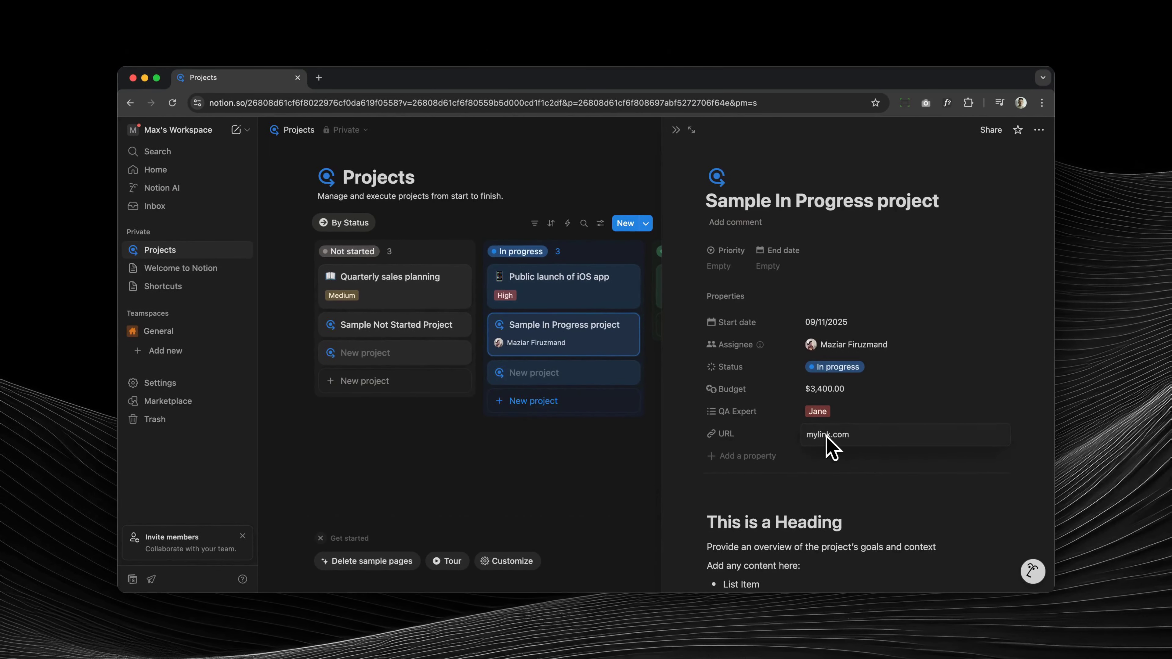
click(795, 447)
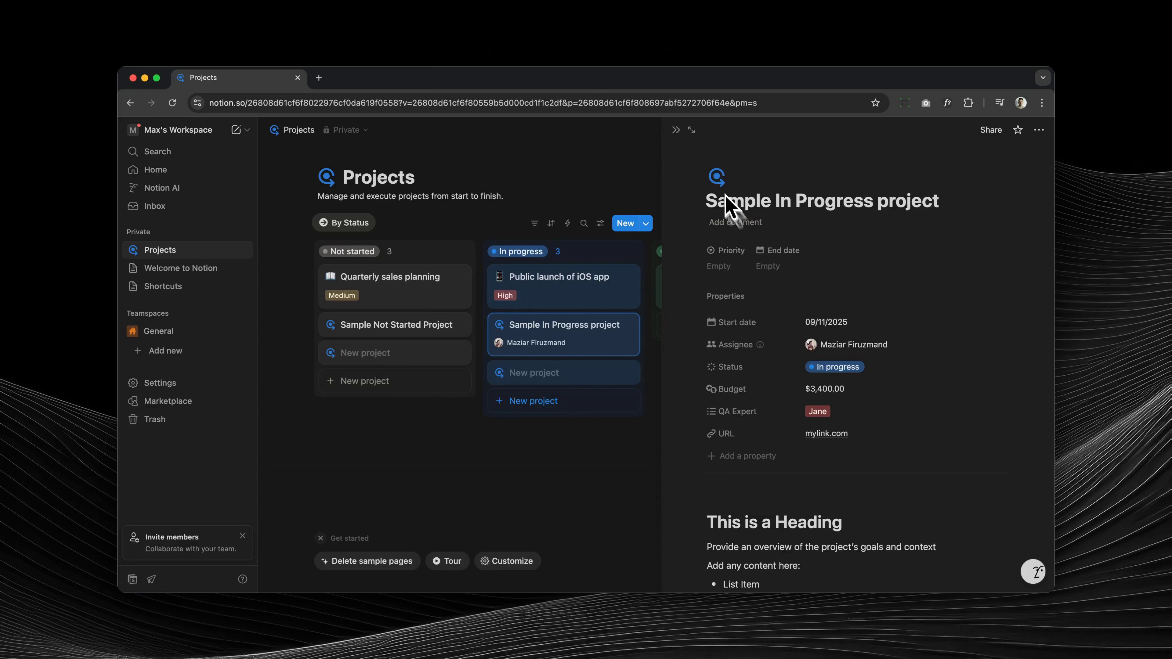
click(676, 129)
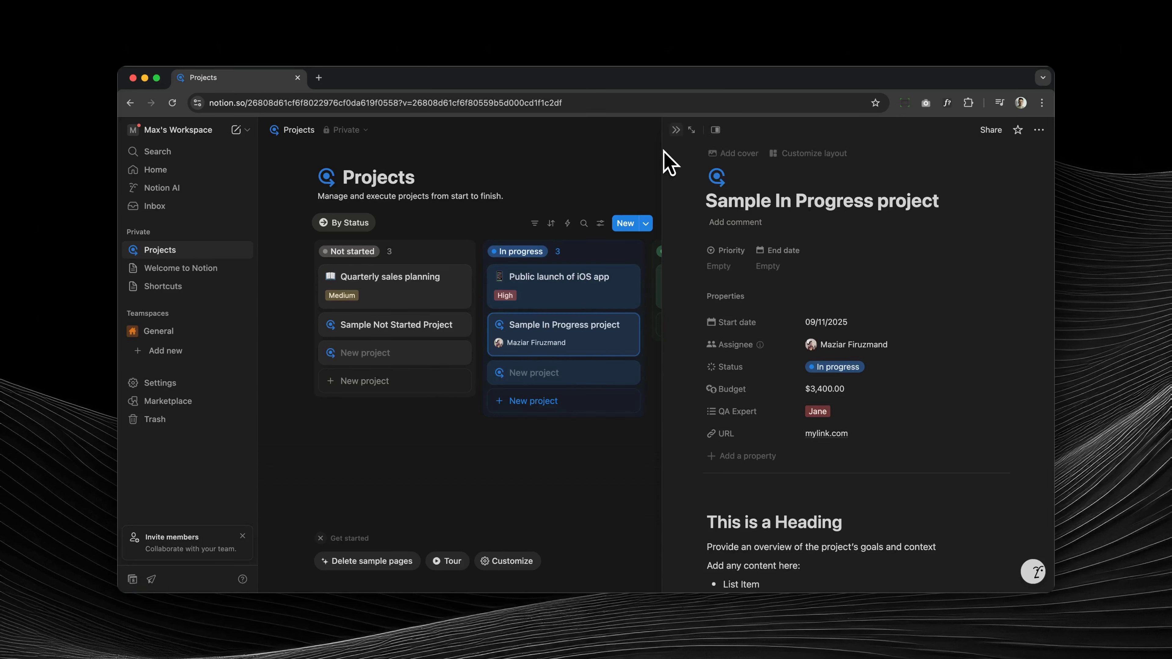